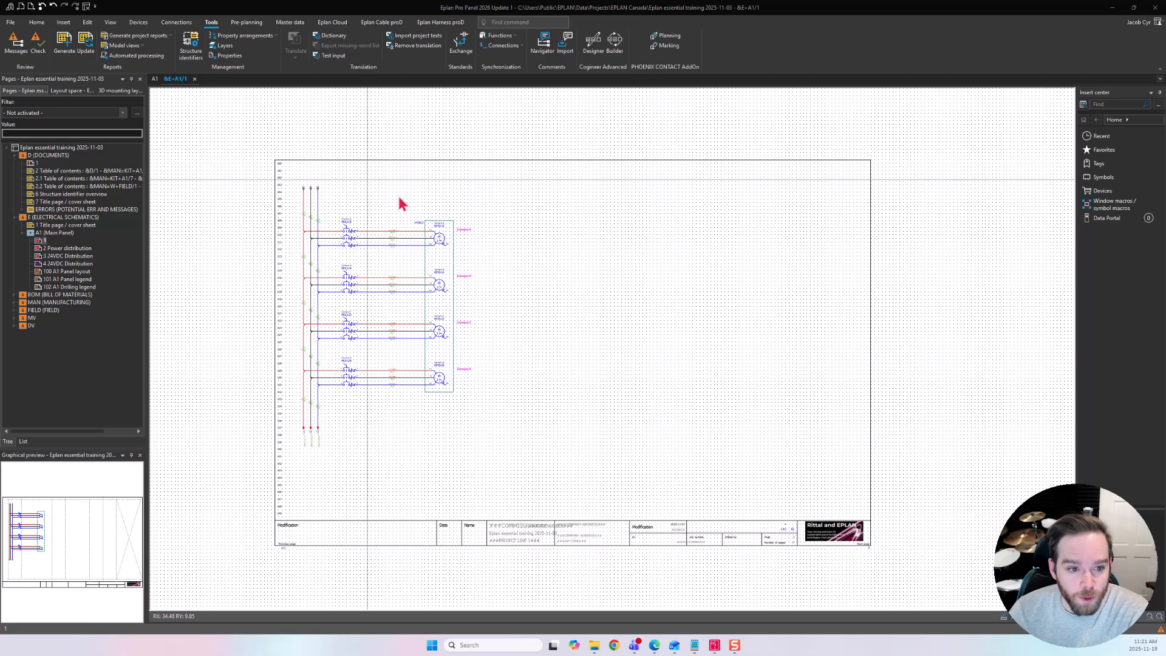
Check which plot frame the schematic page 1 uses in its page properties.
{"action": "left_click", "coordinate": [53, 148]}
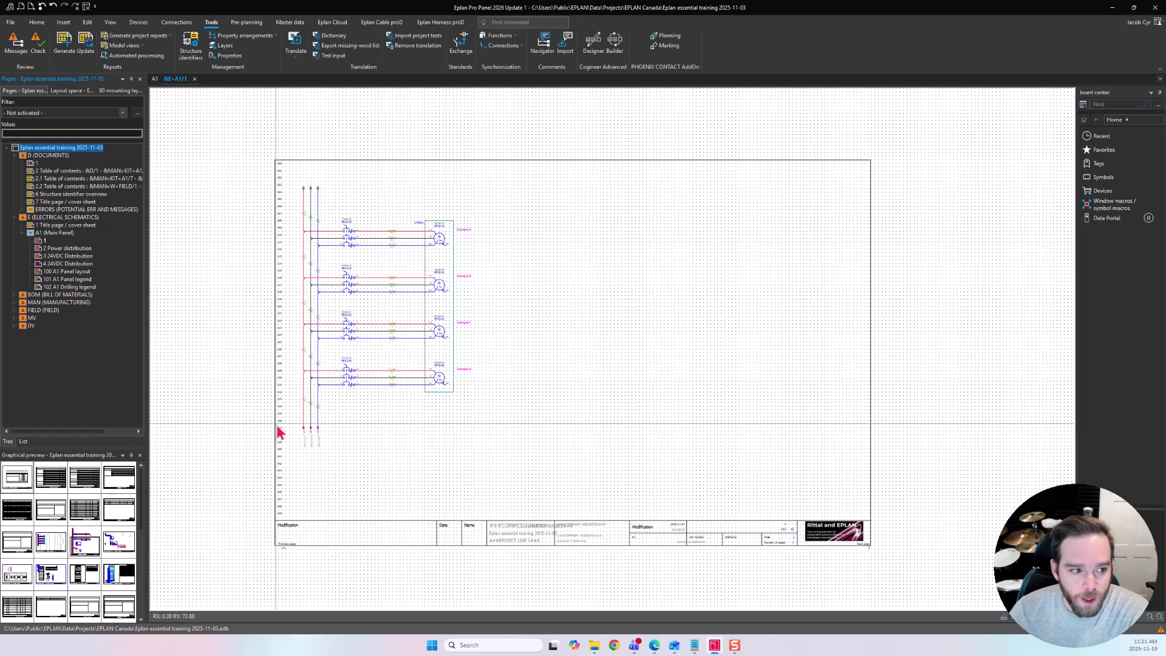
{"action": "left_click", "coordinate": [45, 241]}
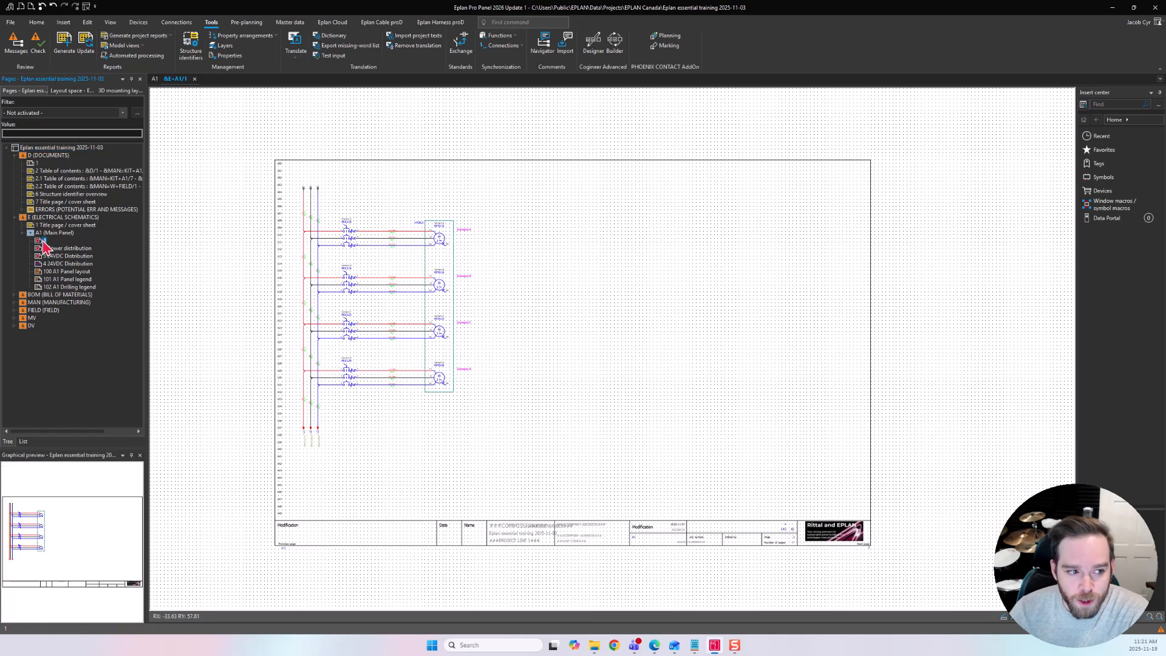
{"action": "right_click", "coordinate": [43, 242]}
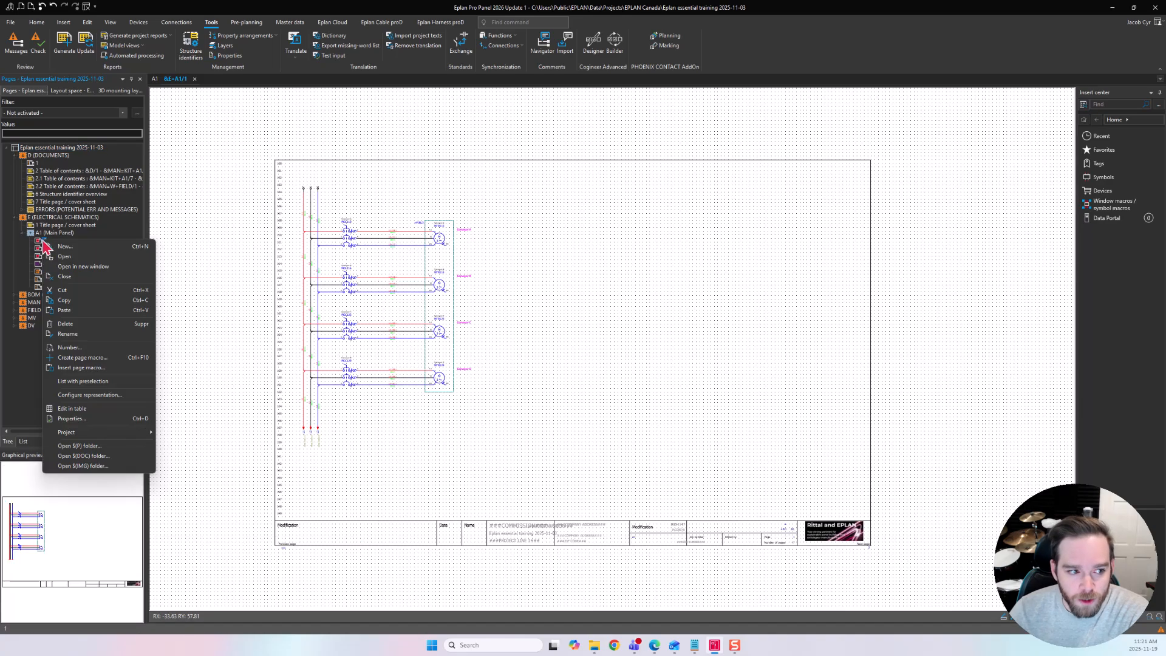
{"action": "left_click", "coordinate": [109, 422]}
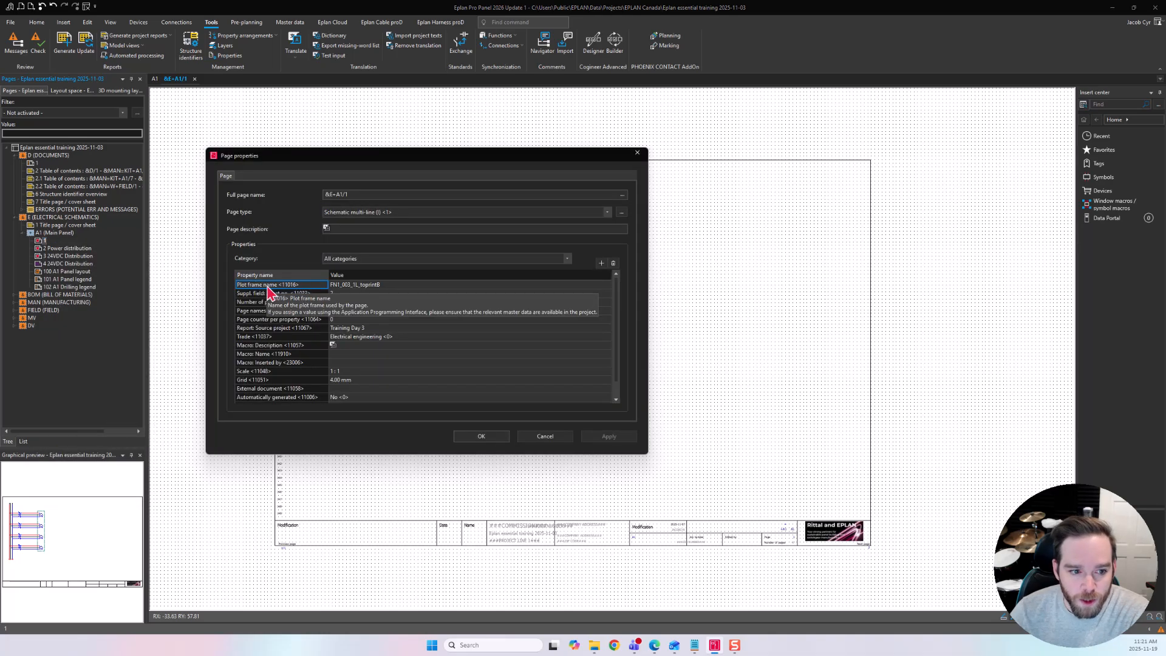
{"action": "left_click", "coordinate": [385, 285]}
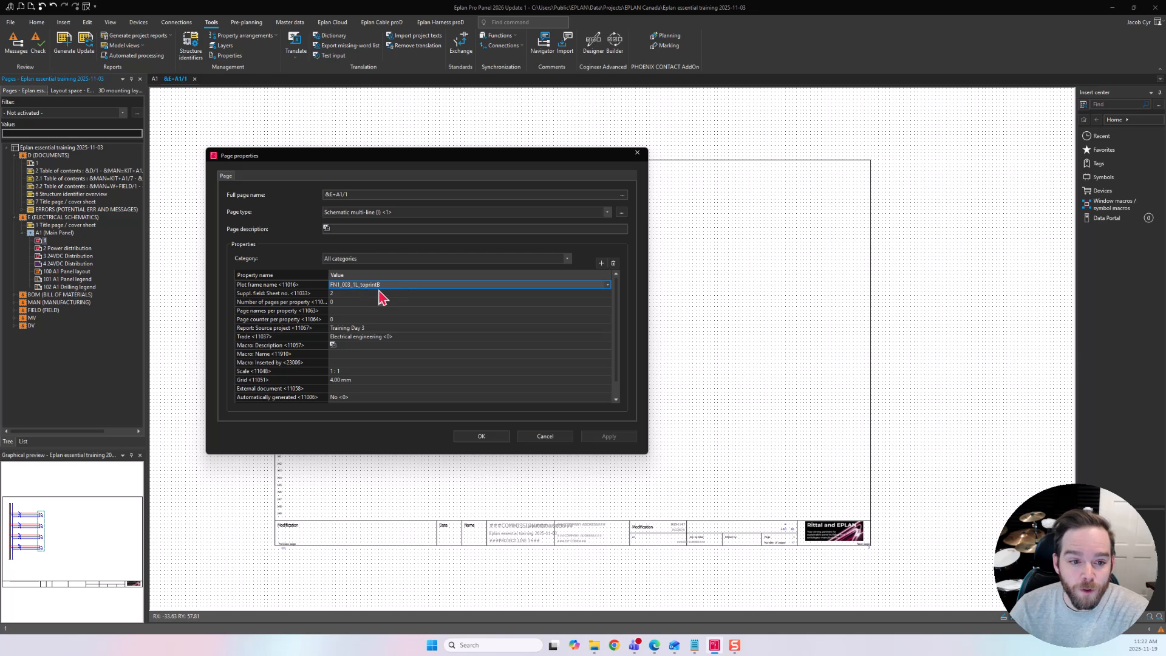
{"action": "left_click", "coordinate": [530, 438]}
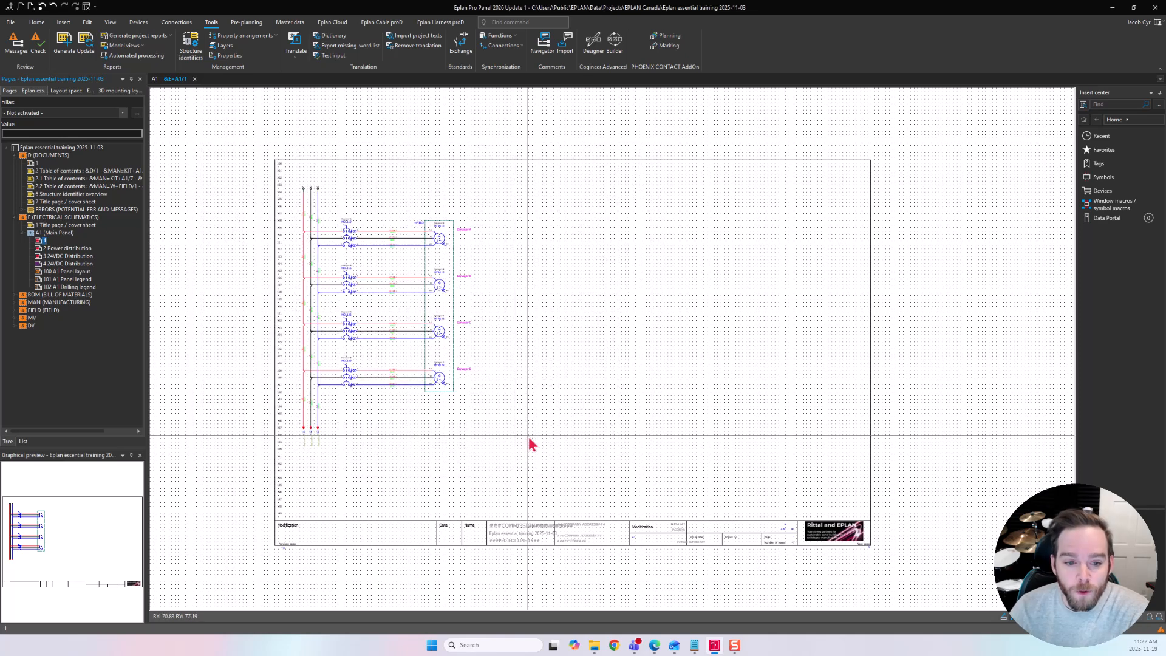
Review the project's Management > Pages settings, including the standard plot frame.
{"action": "left_click", "coordinate": [11, 23]}
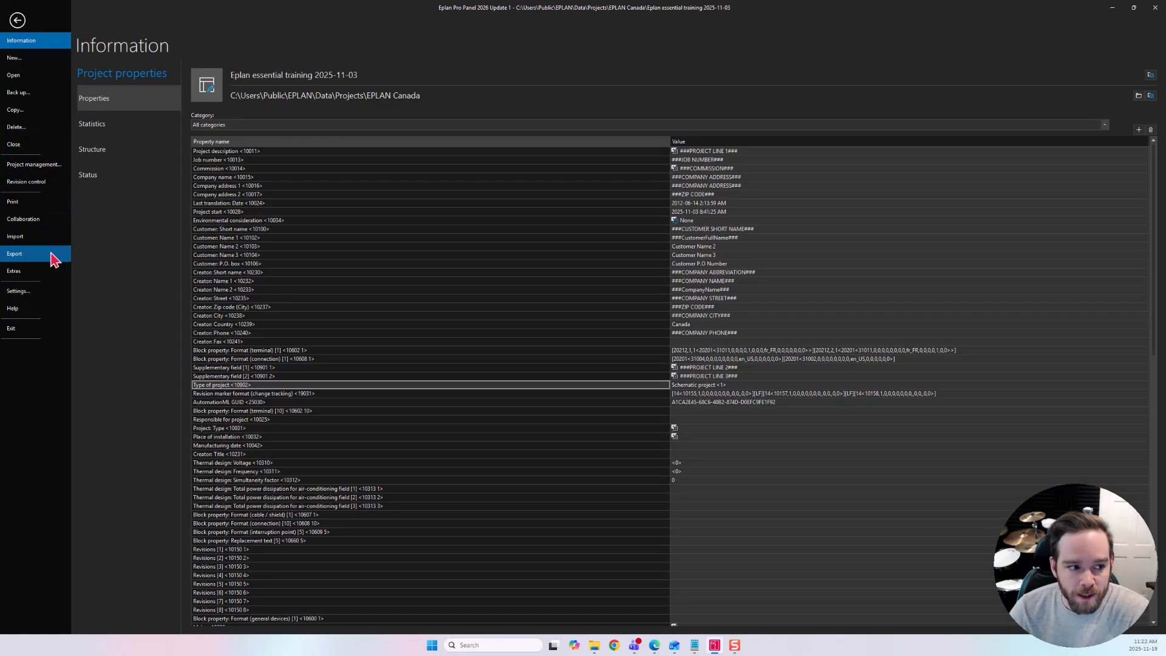
{"action": "left_click", "coordinate": [25, 291]}
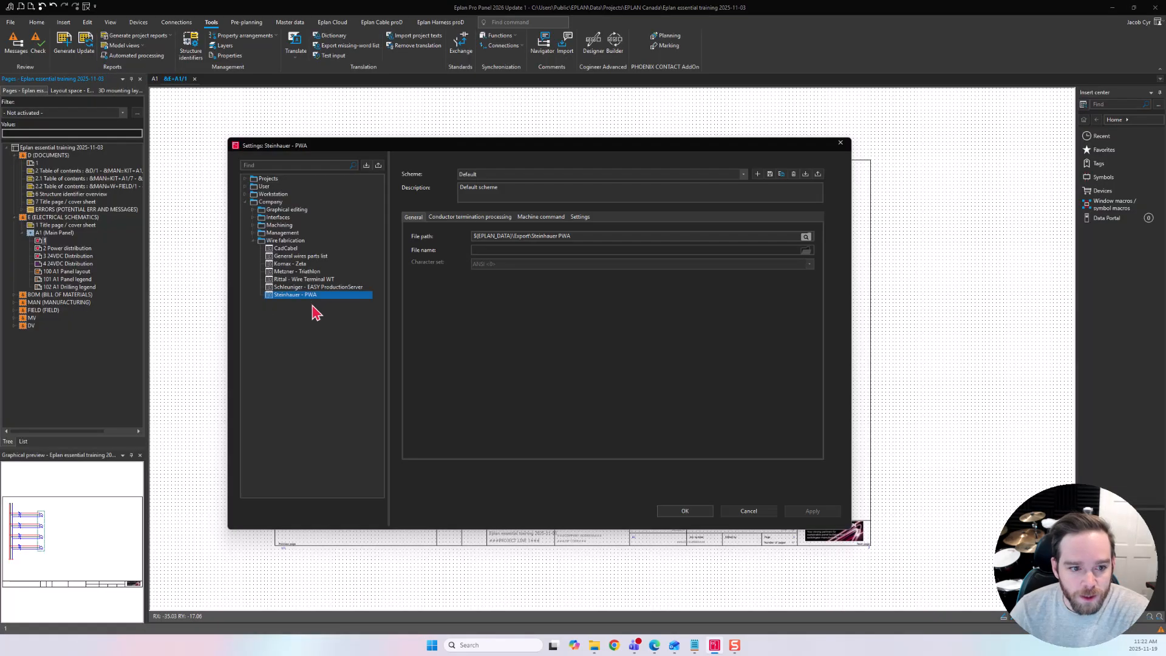
{"action": "left_click", "coordinate": [247, 179]}
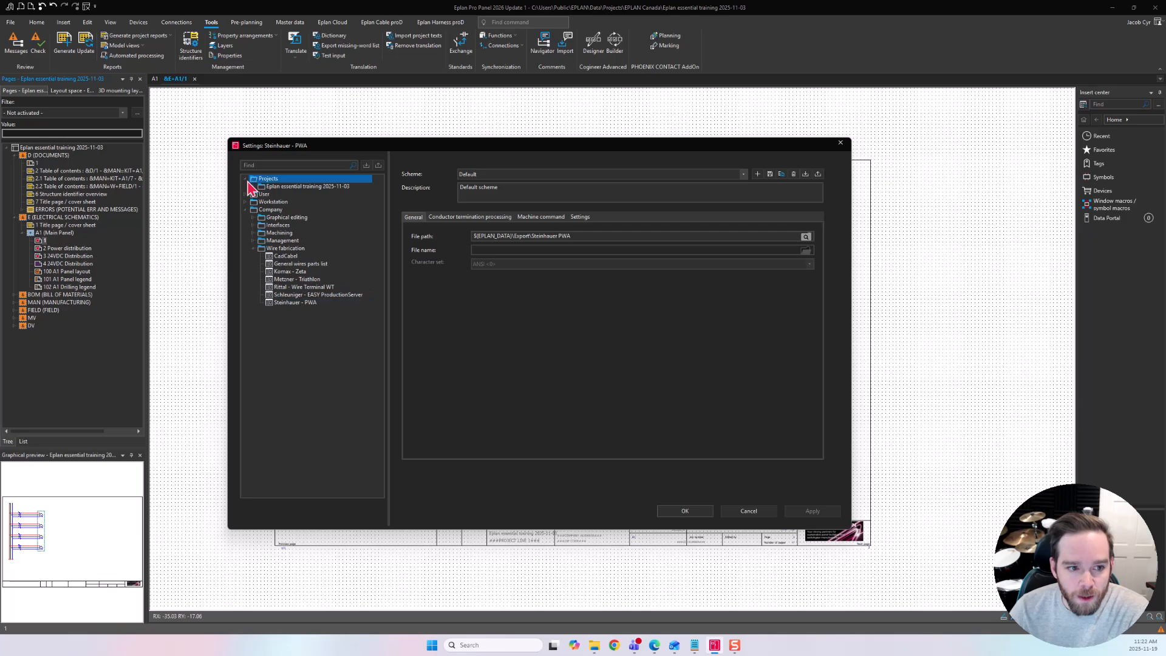
{"action": "left_click", "coordinate": [253, 186]}
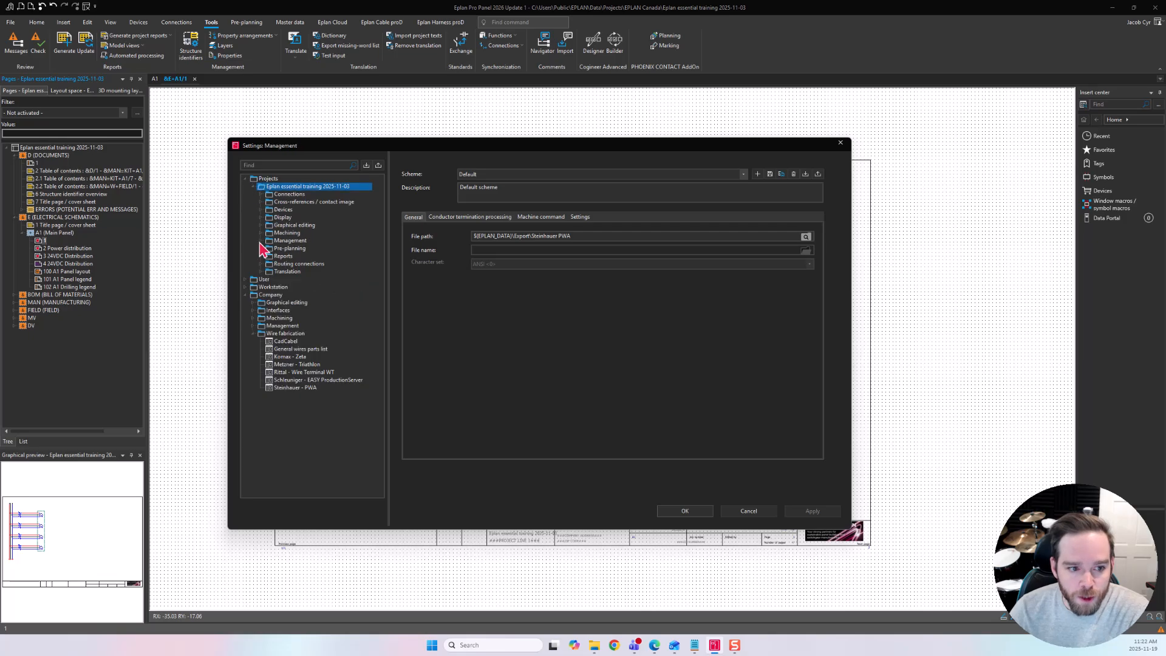
{"action": "left_click", "coordinate": [261, 241]}
{"action": "left_click", "coordinate": [289, 311]}
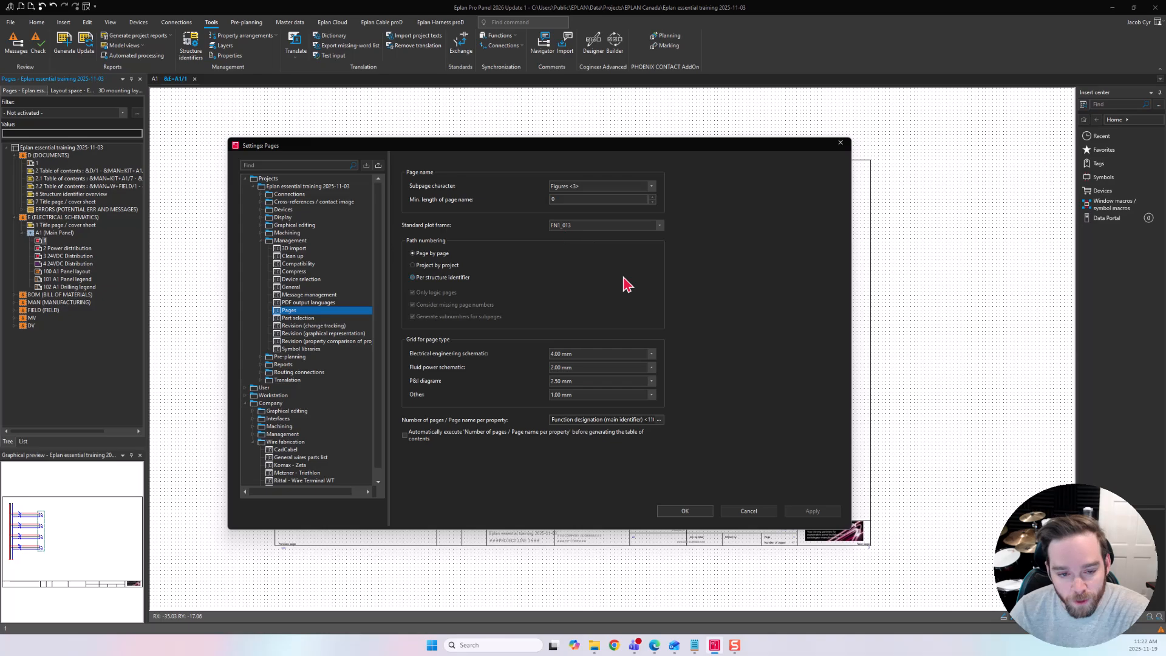
{"action": "left_click", "coordinate": [744, 513]}
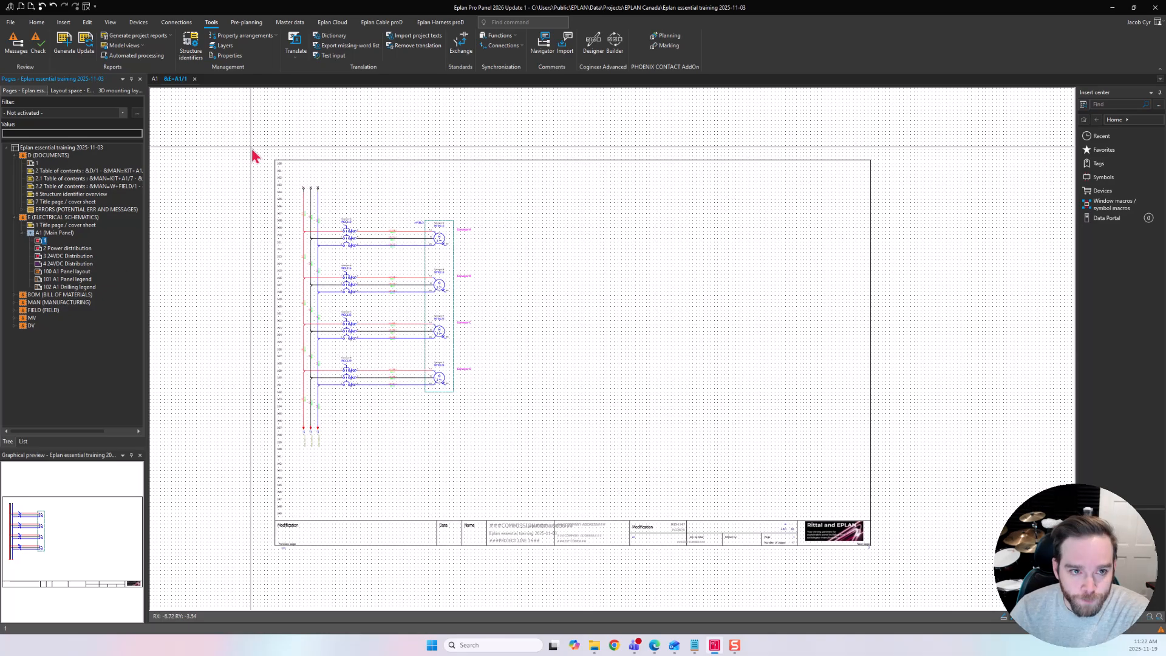
Browse the available plot frame files in the EPLAN Canada plot frames folder without opening one.
{"action": "left_click", "coordinate": [292, 23]}
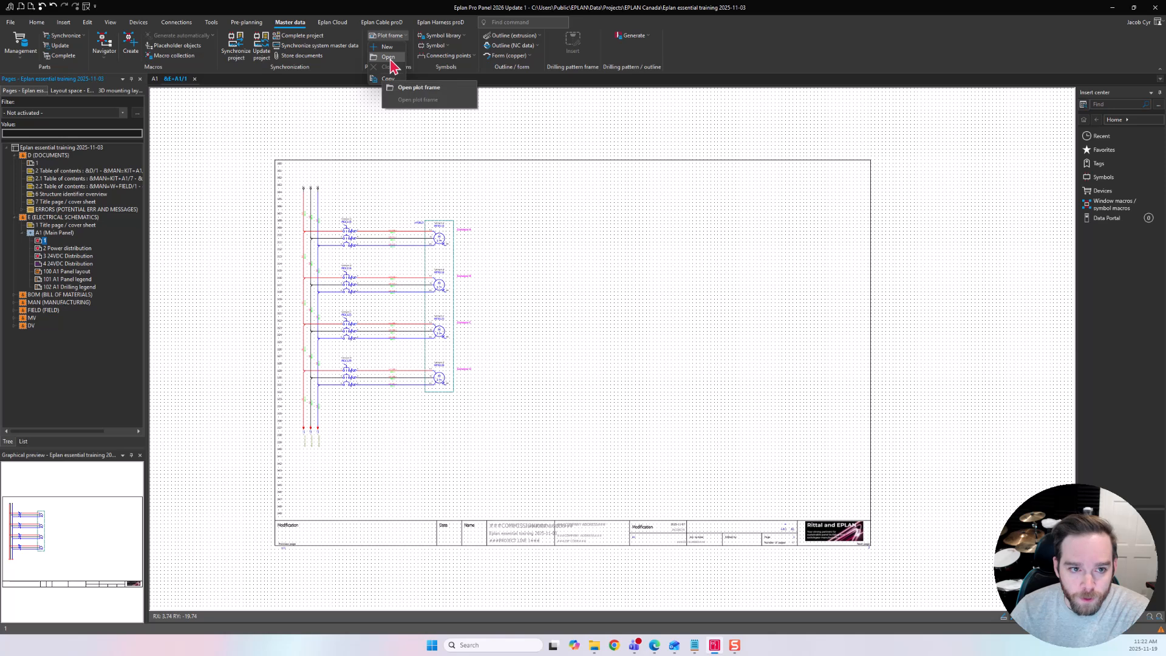
{"action": "left_click", "coordinate": [385, 47]}
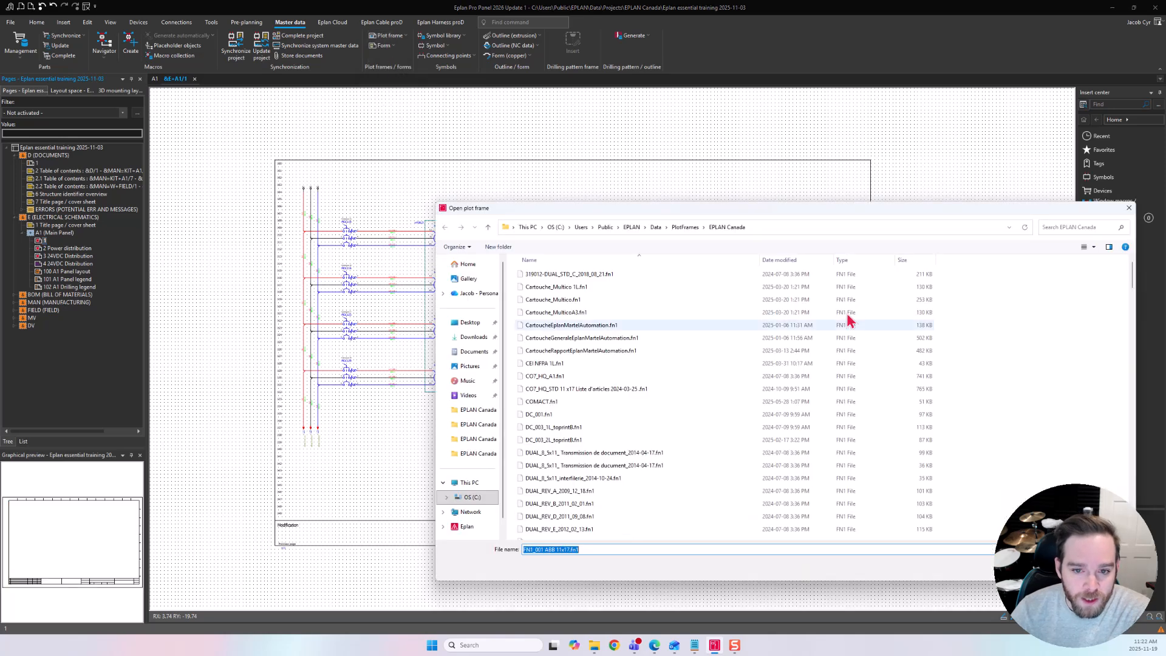
{"action": "left_click_drag", "start_coordinate": [782, 206], "coordinate": [642, 152]}
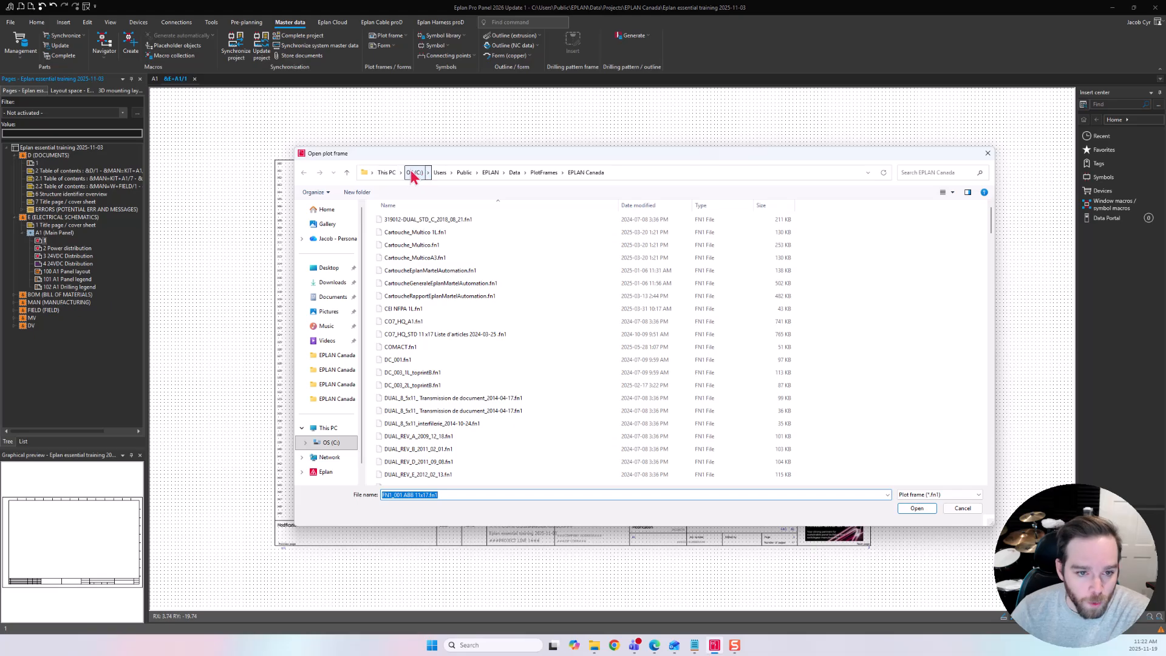
{"action": "scroll", "coordinate": [692, 307], "scroll_direction": "down", "scroll_amount": 5}
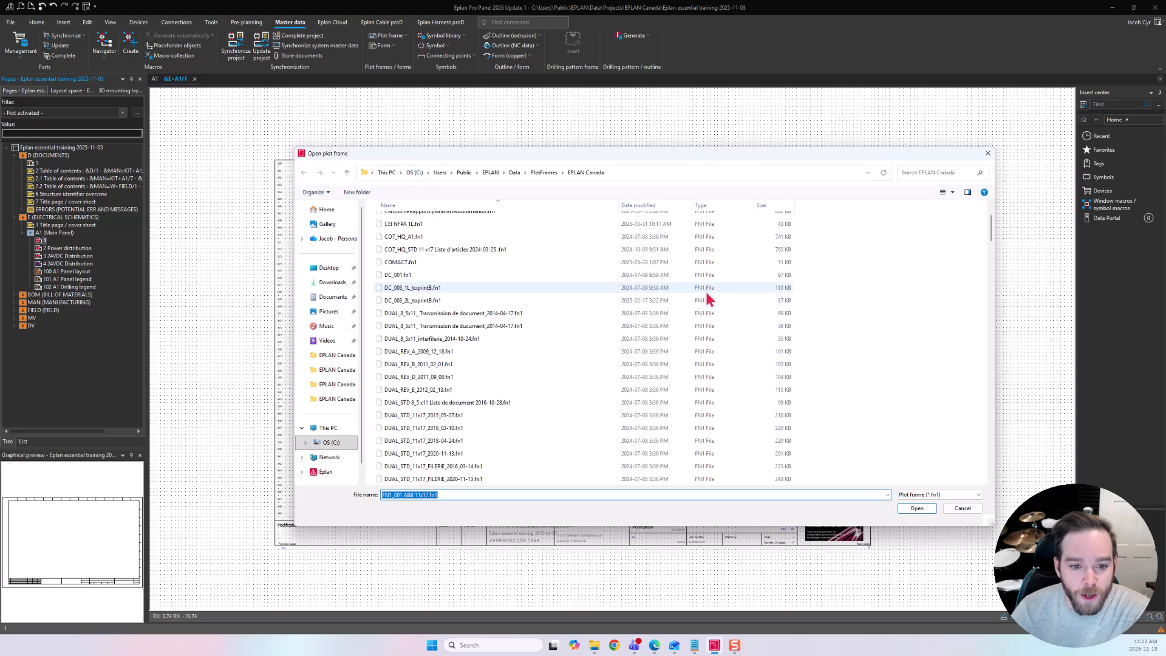
{"action": "scroll", "coordinate": [644, 333], "scroll_direction": "up", "scroll_amount": 5}
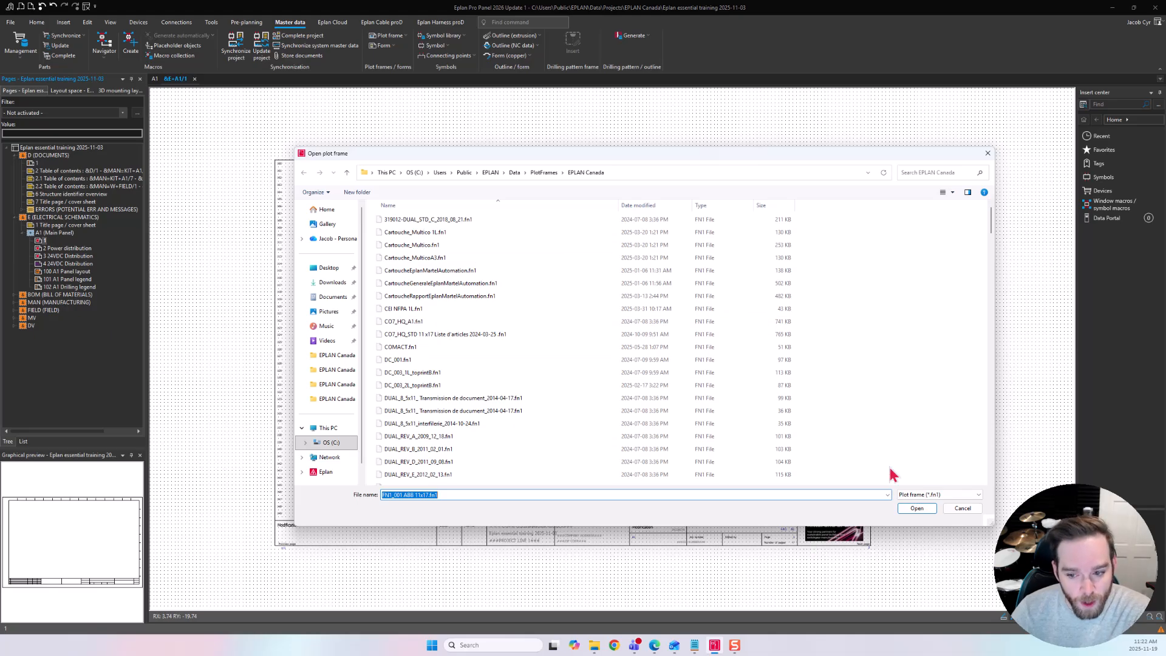
{"action": "left_click", "coordinate": [959, 509]}
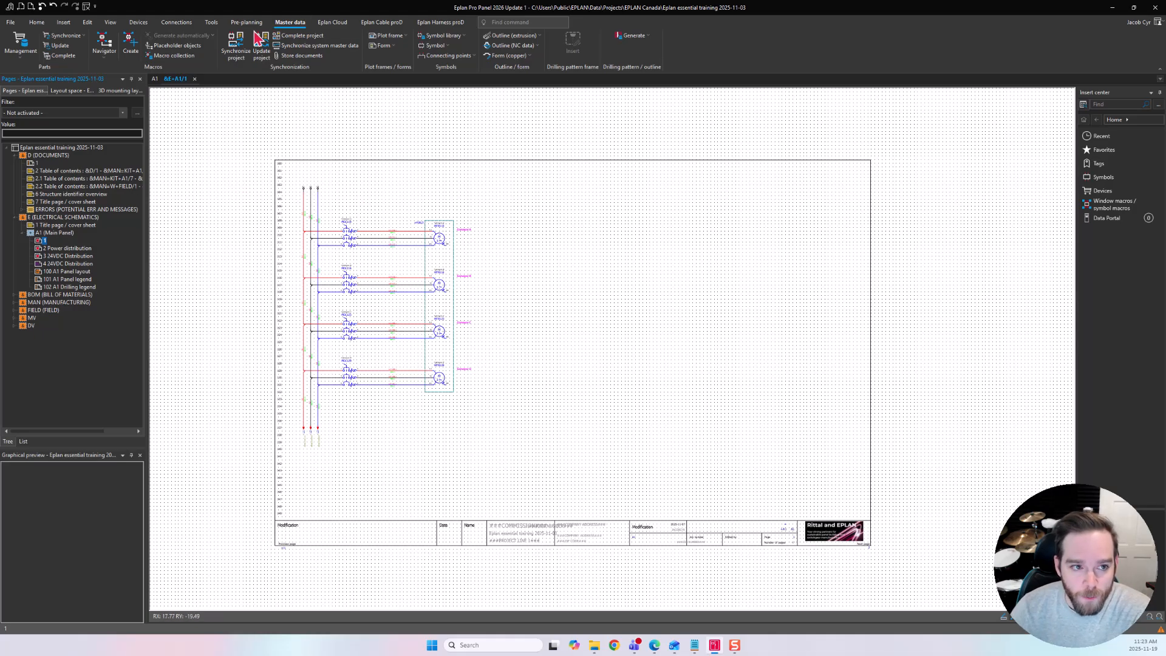
Examine the plot frames stored in the project's master data synchronization, sorted by type.
{"action": "left_click", "coordinate": [244, 58]}
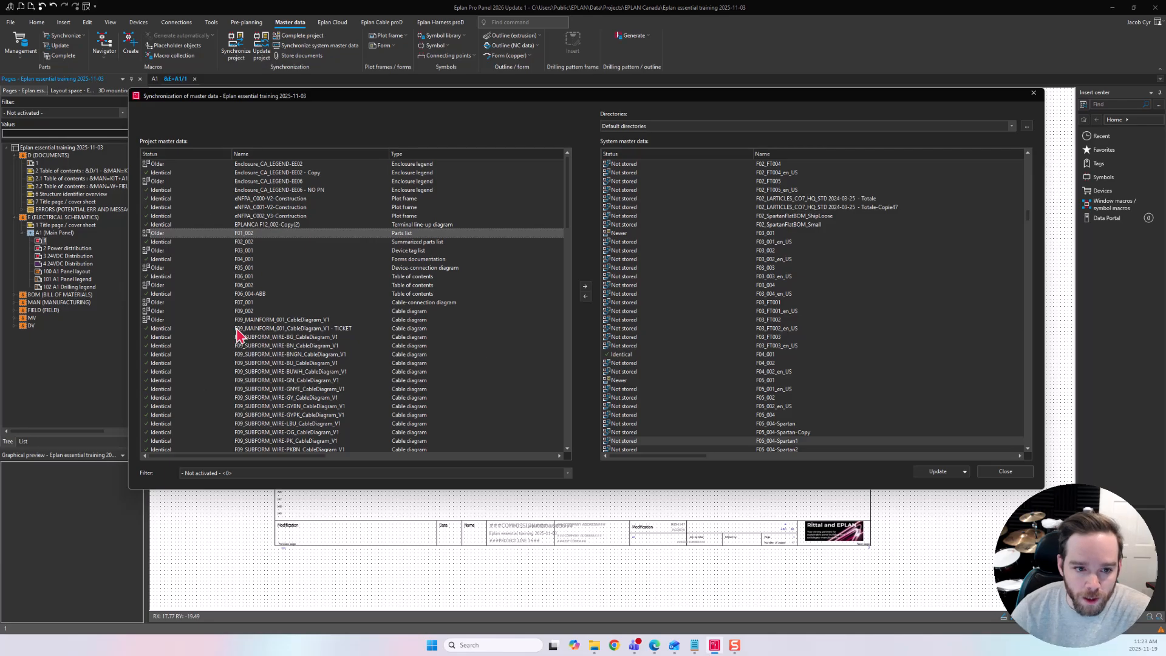
{"action": "left_click", "coordinate": [417, 154]}
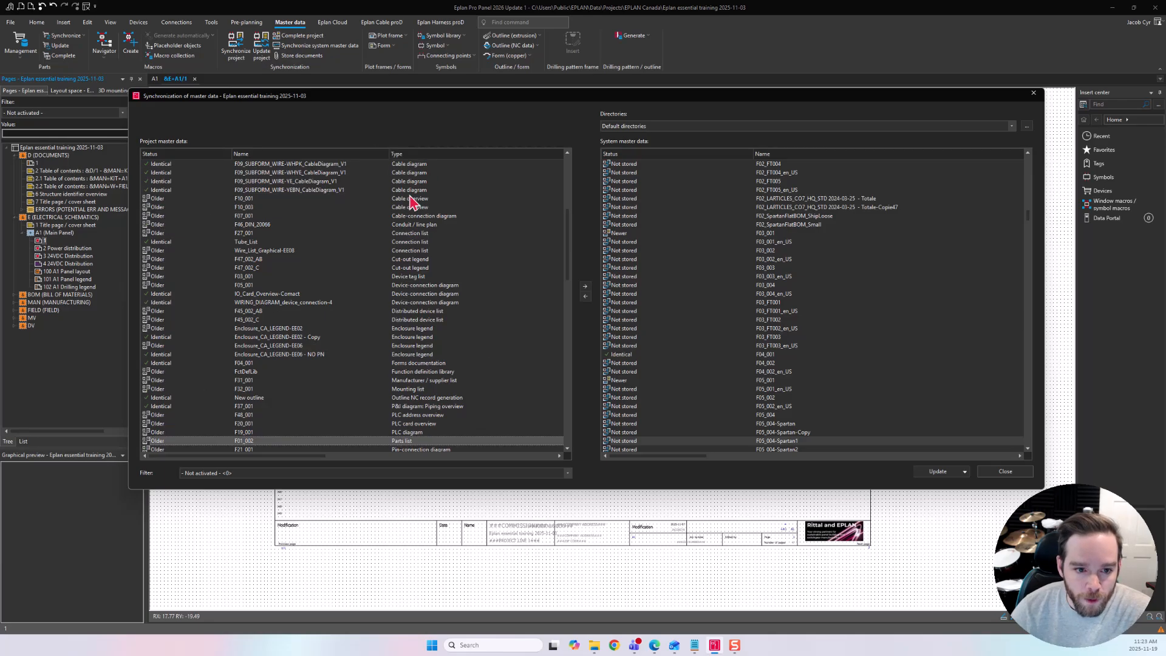
{"action": "scroll", "coordinate": [413, 200], "scroll_direction": "down", "scroll_amount": 9}
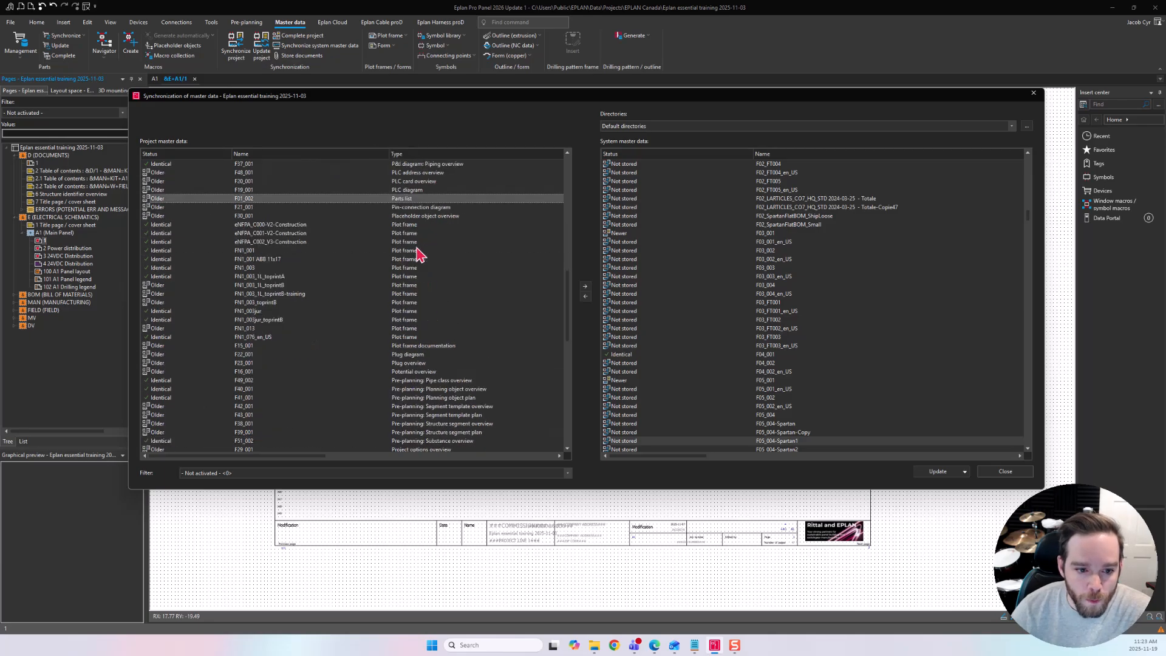
{"action": "left_click", "coordinate": [396, 226]}
{"action": "left_click", "coordinate": [390, 339], "text": "shift"}
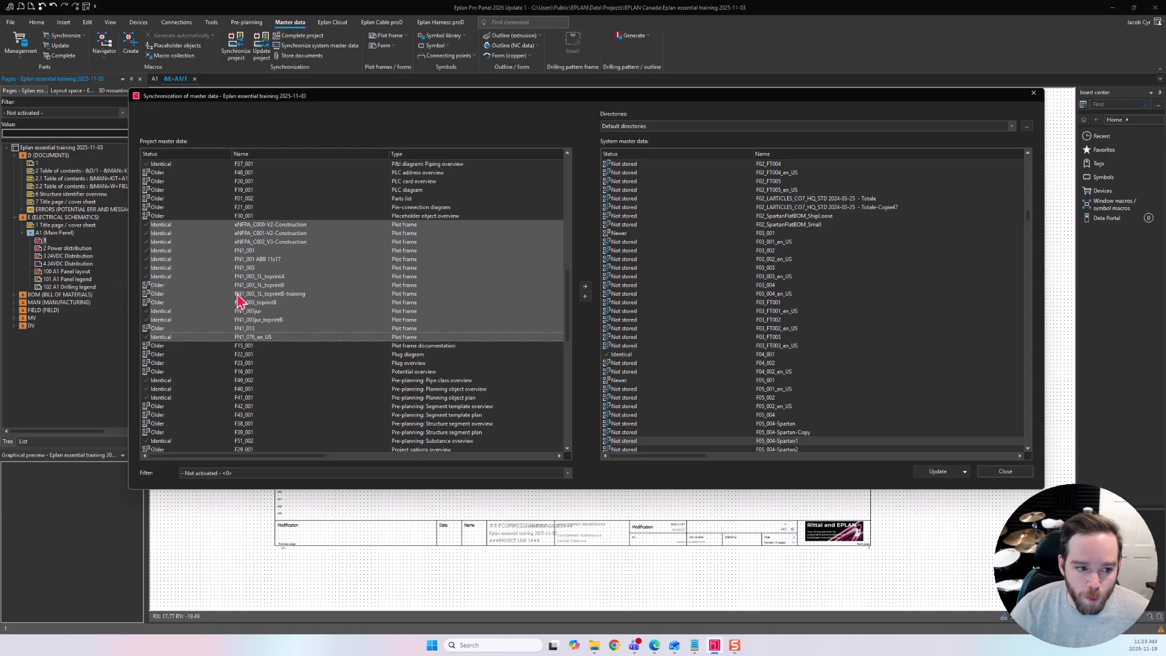
{"action": "left_click", "coordinate": [162, 277]}
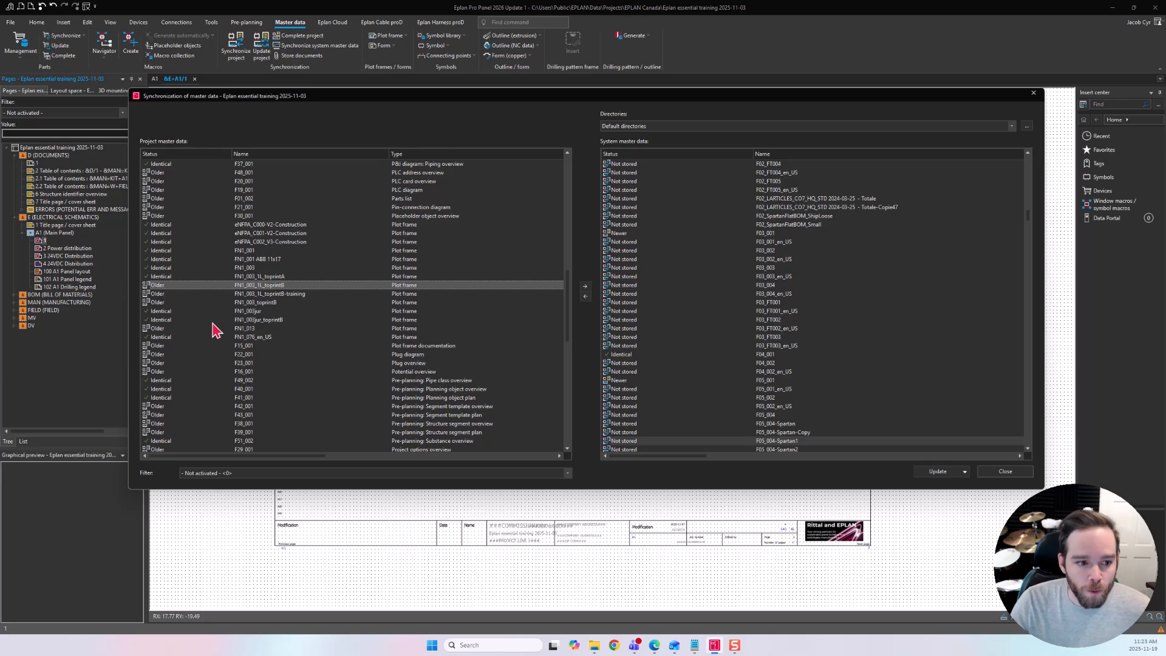
{"action": "scroll", "coordinate": [149, 273], "scroll_direction": "down", "scroll_amount": 2}
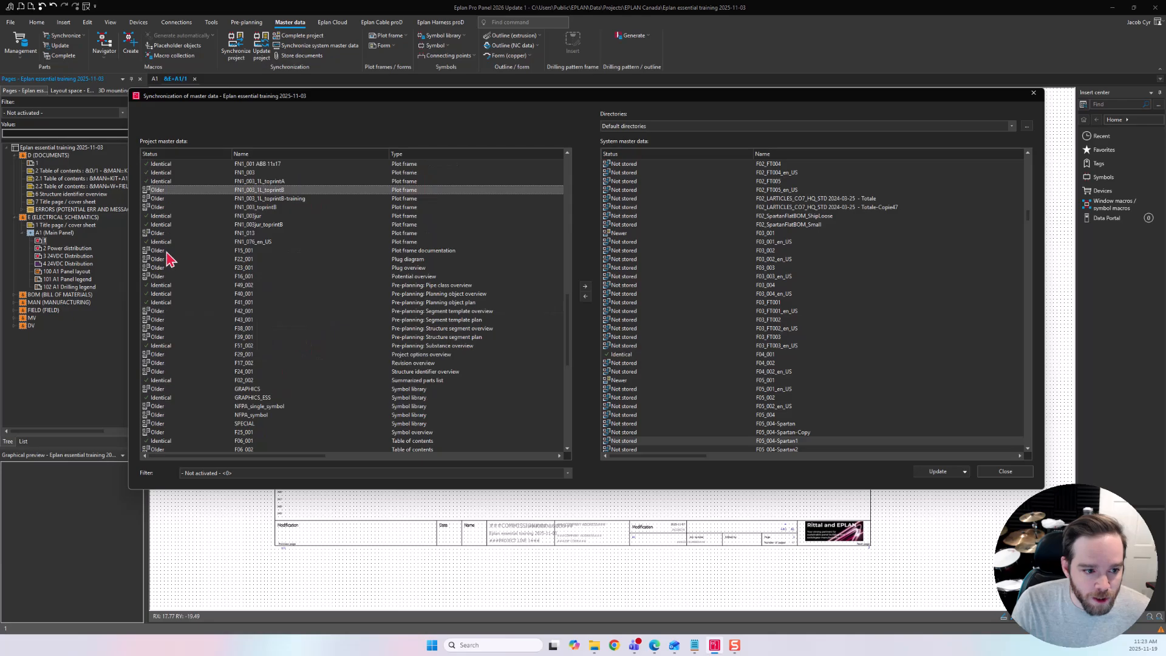
{"action": "scroll", "coordinate": [195, 359], "scroll_direction": "up", "scroll_amount": 10}
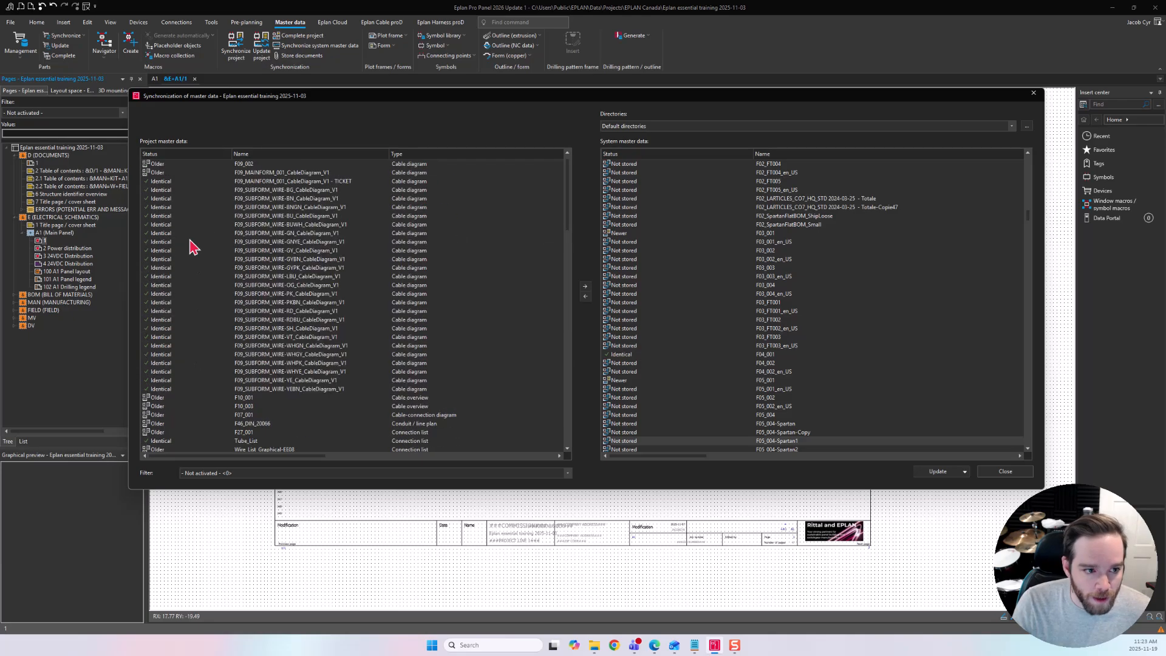
{"action": "scroll", "coordinate": [194, 249], "scroll_direction": "down", "scroll_amount": 5}
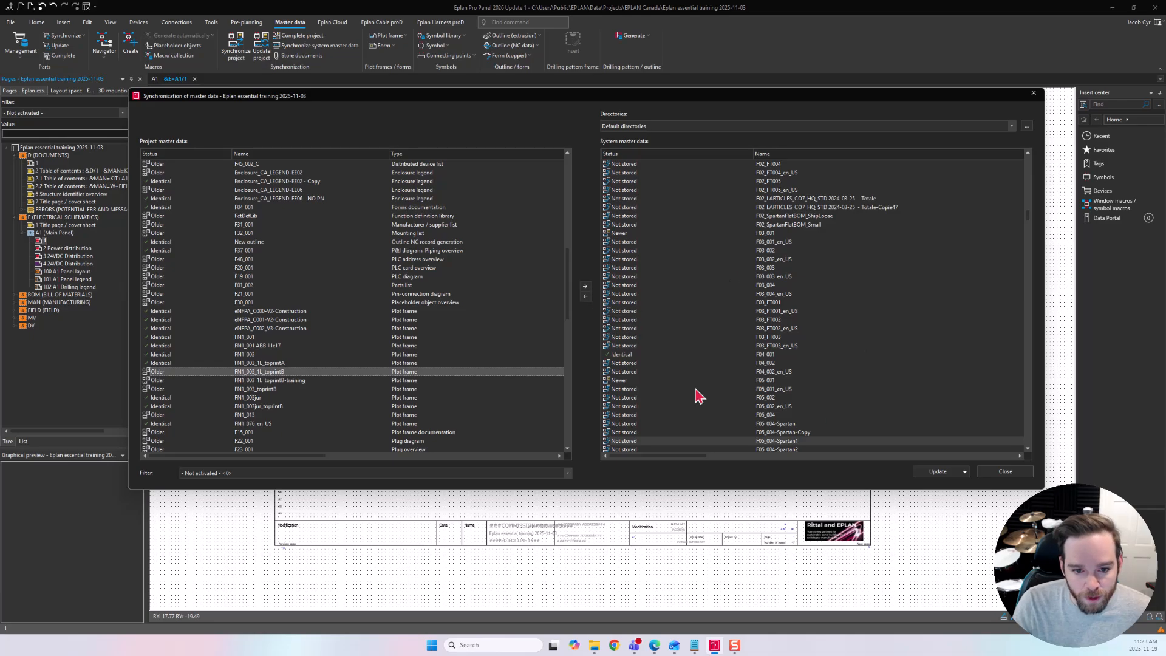
{"action": "left_click", "coordinate": [1008, 474]}
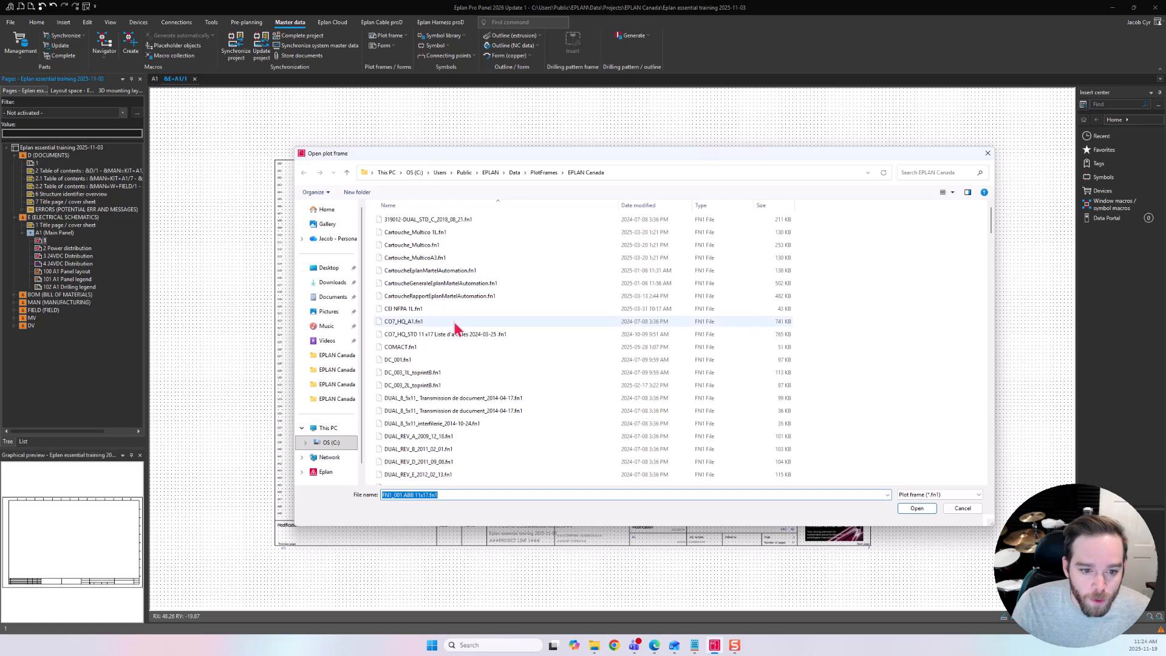
Open the plot frame FN1_003_1L_topprintB.fn1 for editing.
{"action": "scroll", "coordinate": [434, 269], "scroll_direction": "down", "scroll_amount": 1}
{"action": "scroll", "coordinate": [433, 273], "scroll_direction": "down", "scroll_amount": 8}
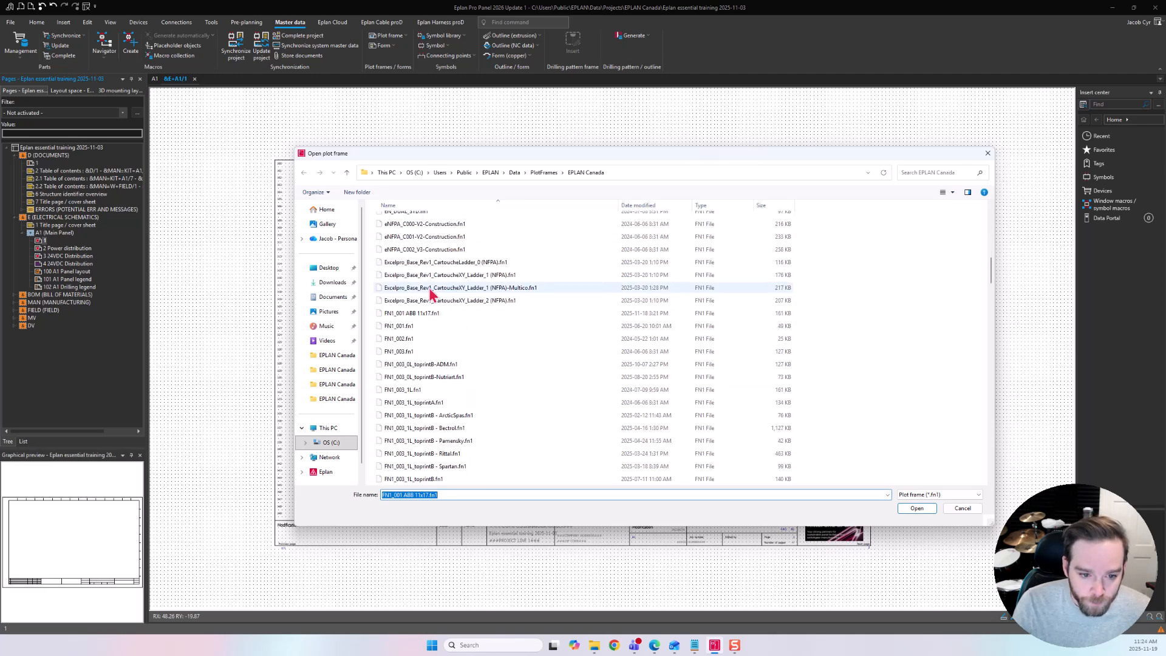
{"action": "left_click", "coordinate": [452, 402]}
{"action": "scroll", "coordinate": [455, 404], "scroll_direction": "down", "scroll_amount": 2}
{"action": "scroll", "coordinate": [452, 402], "scroll_direction": "up", "scroll_amount": 2}
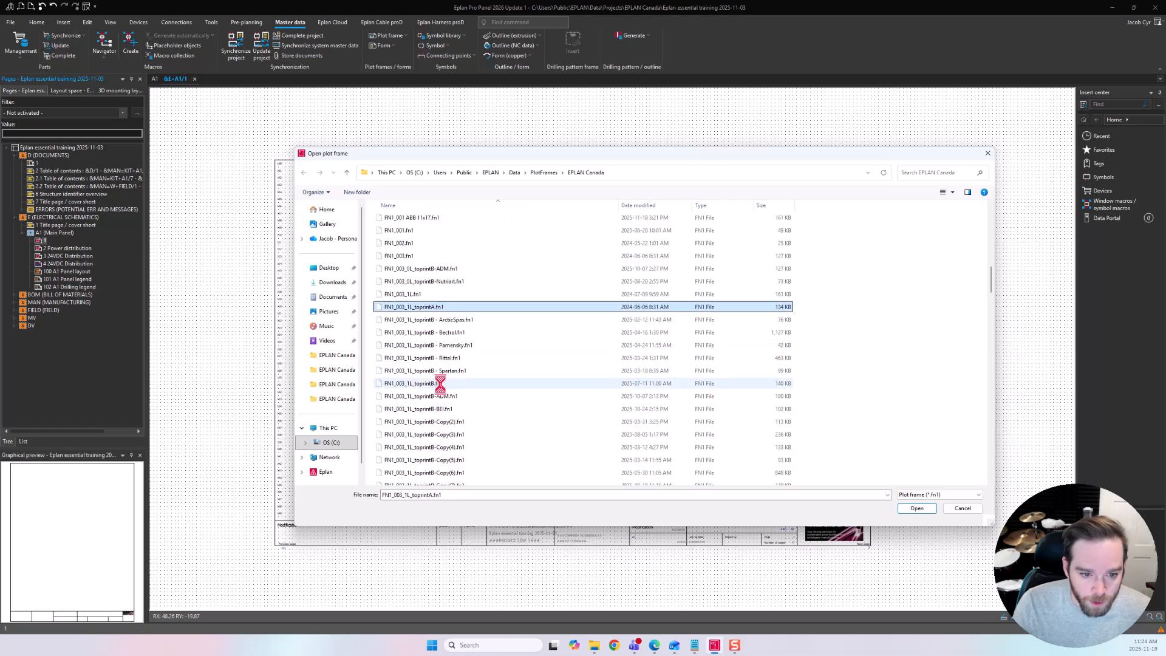
{"action": "left_click", "coordinate": [476, 383]}
{"action": "left_click", "coordinate": [913, 509]}
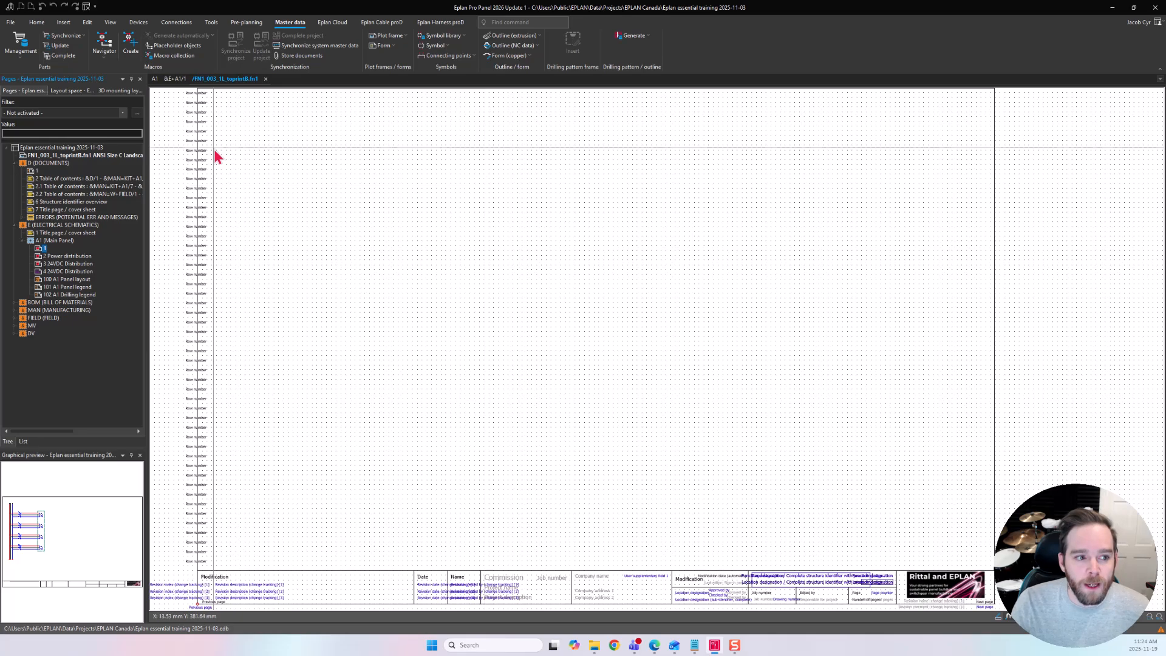
Zoom in on the plot frame's title block to examine its property texts.
{"action": "left_click", "coordinate": [108, 155]}
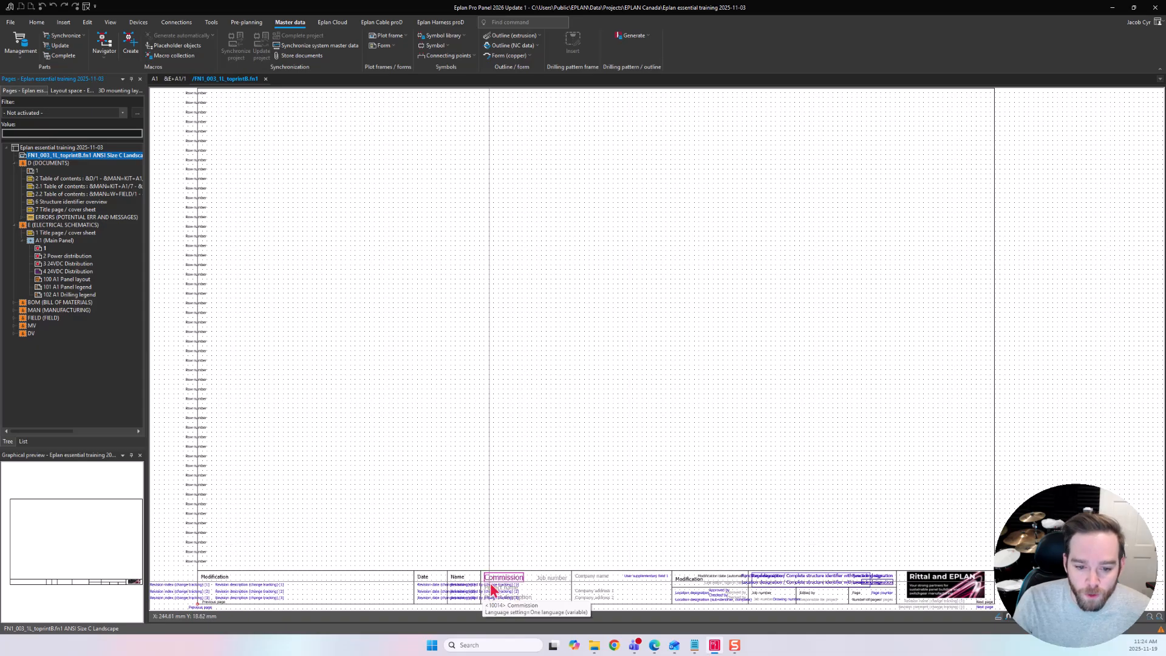
{"action": "middle_click_drag", "start_coordinate": [630, 547], "coordinate": [597, 465]}
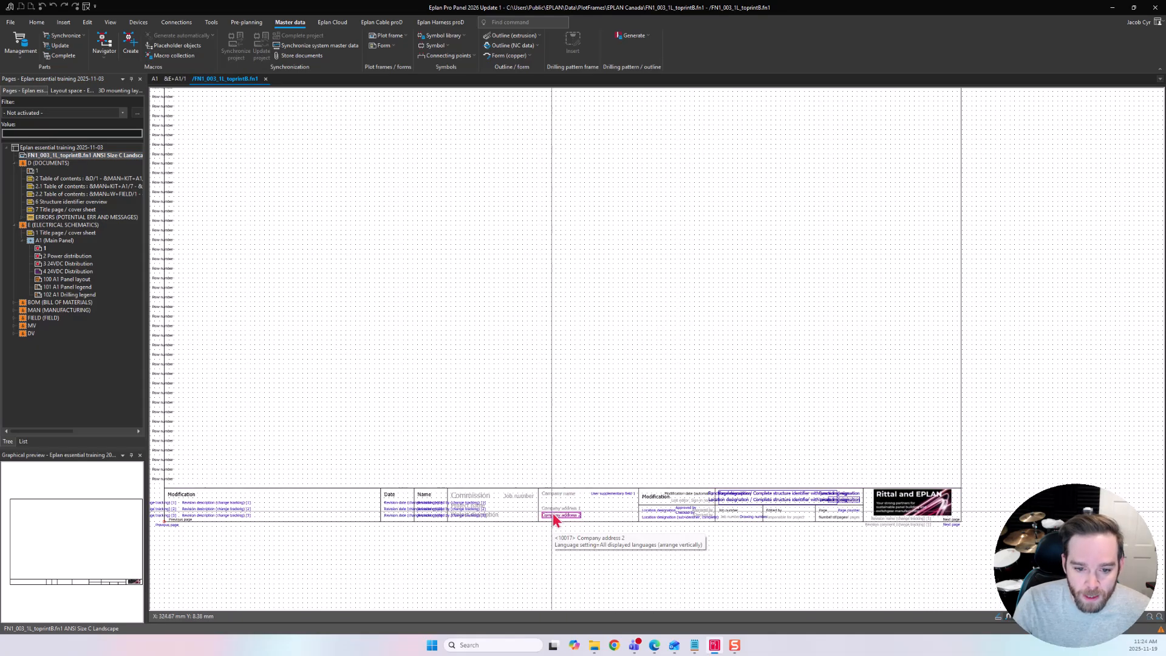
{"action": "scroll", "coordinate": [549, 515], "scroll_direction": "up", "scroll_amount": 2}
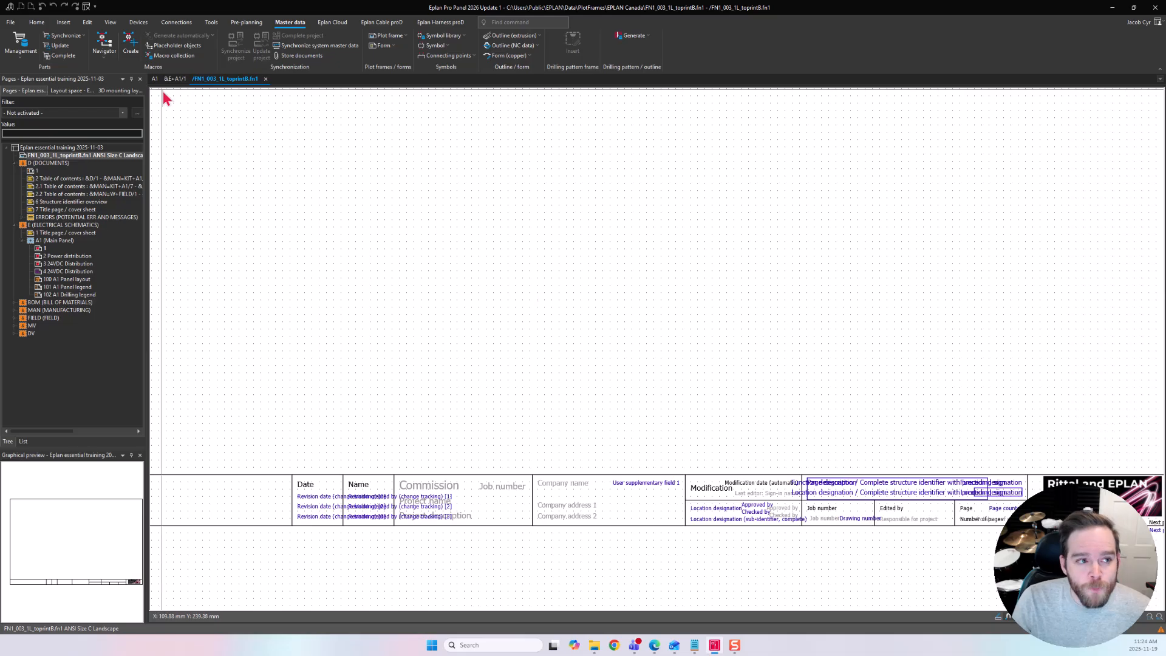
{"action": "left_click", "coordinate": [64, 23]}
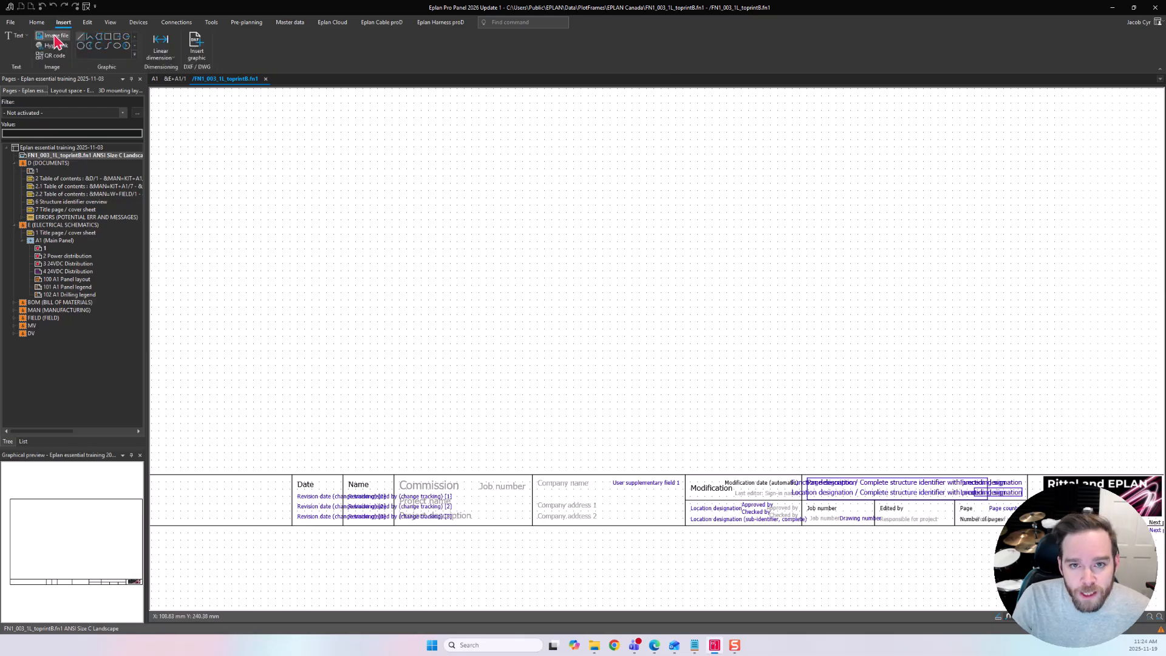
{"action": "left_click", "coordinate": [26, 37]}
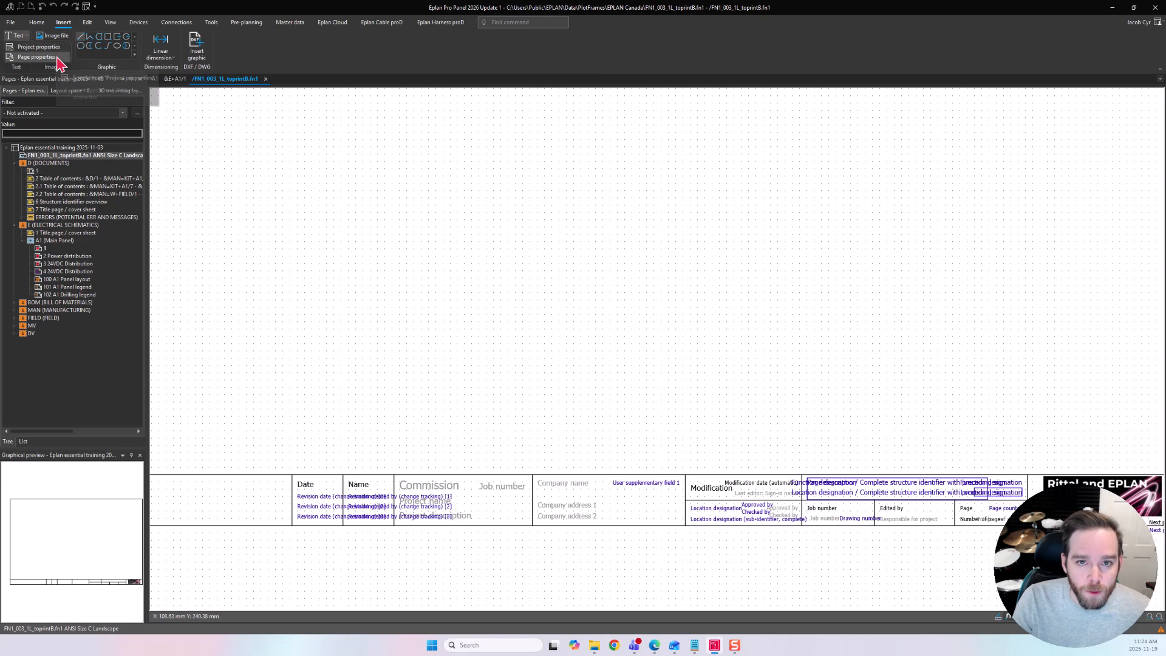
{"action": "left_click", "coordinate": [59, 57]}
{"action": "scroll", "coordinate": [443, 377], "scroll_direction": "down", "scroll_amount": 2}
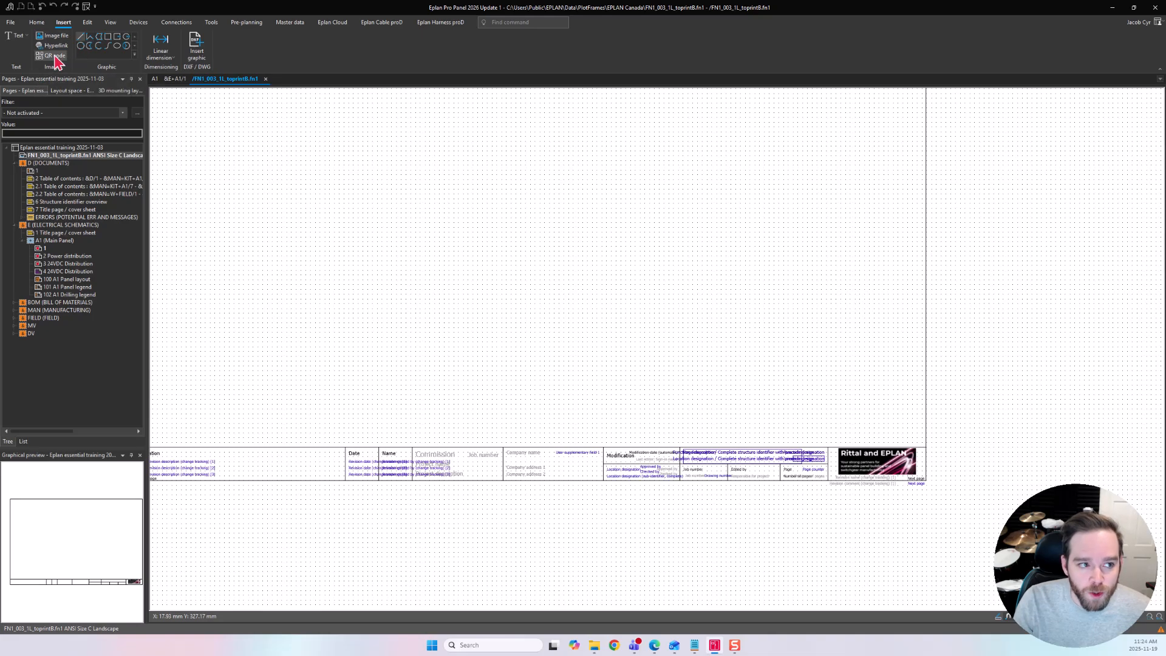
{"action": "scroll", "coordinate": [310, 232], "scroll_direction": "down", "scroll_amount": 2}
{"action": "middle_click_drag", "start_coordinate": [319, 234], "coordinate": [427, 349]}
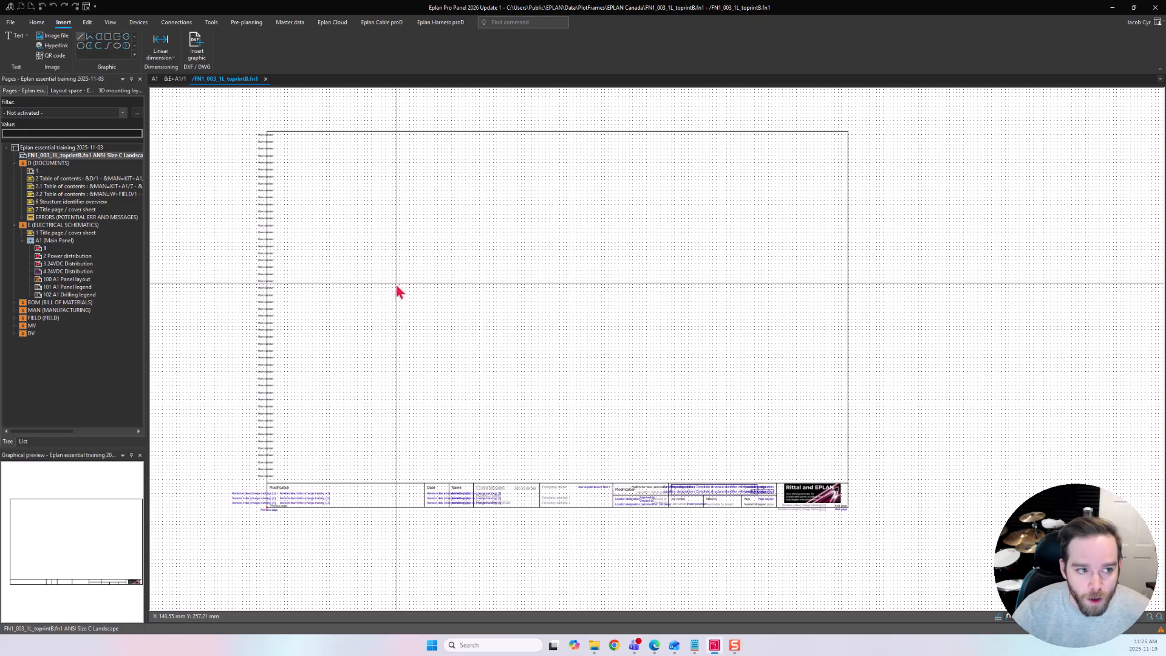
Turn on the display of paths on the plot frame.
{"action": "left_click", "coordinate": [111, 26]}
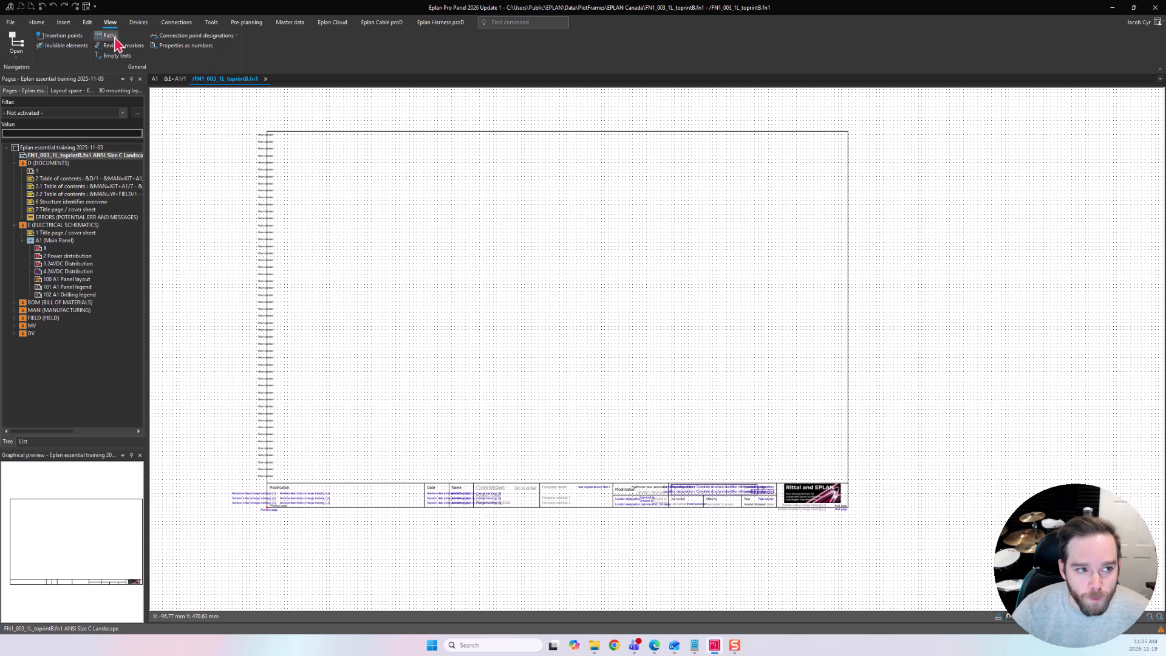
{"action": "left_click", "coordinate": [110, 36]}
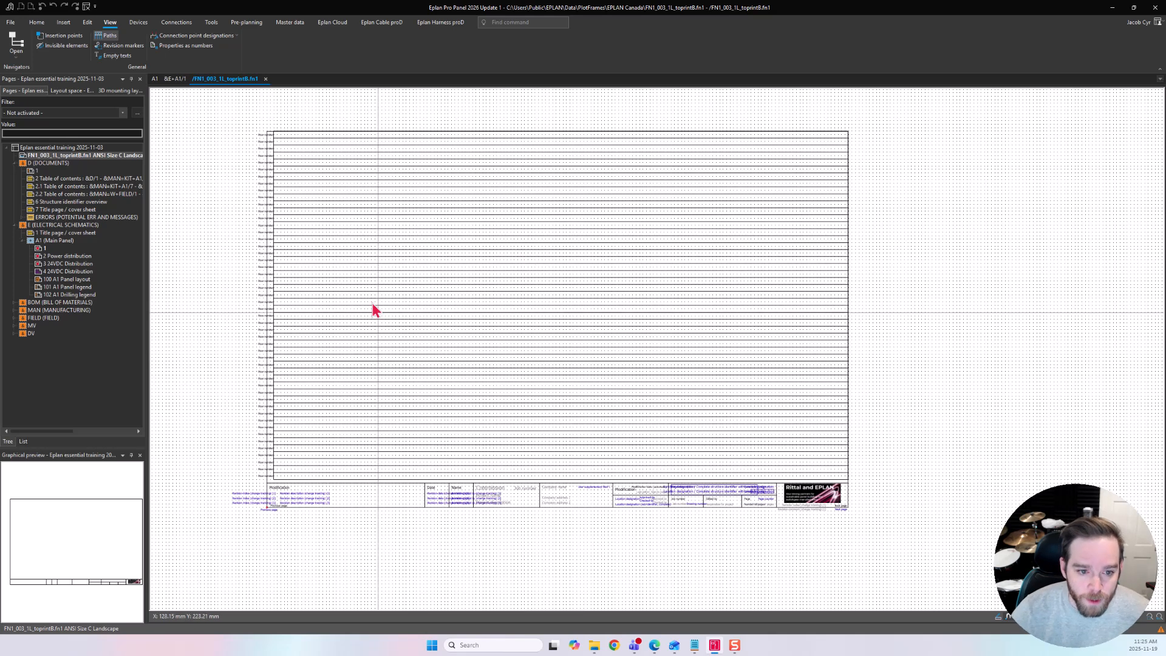
Open the properties of the FN1_003_1L_topprintB plot frame from the page tree.
{"action": "left_click", "coordinate": [84, 155]}
{"action": "right_click", "coordinate": [86, 156]}
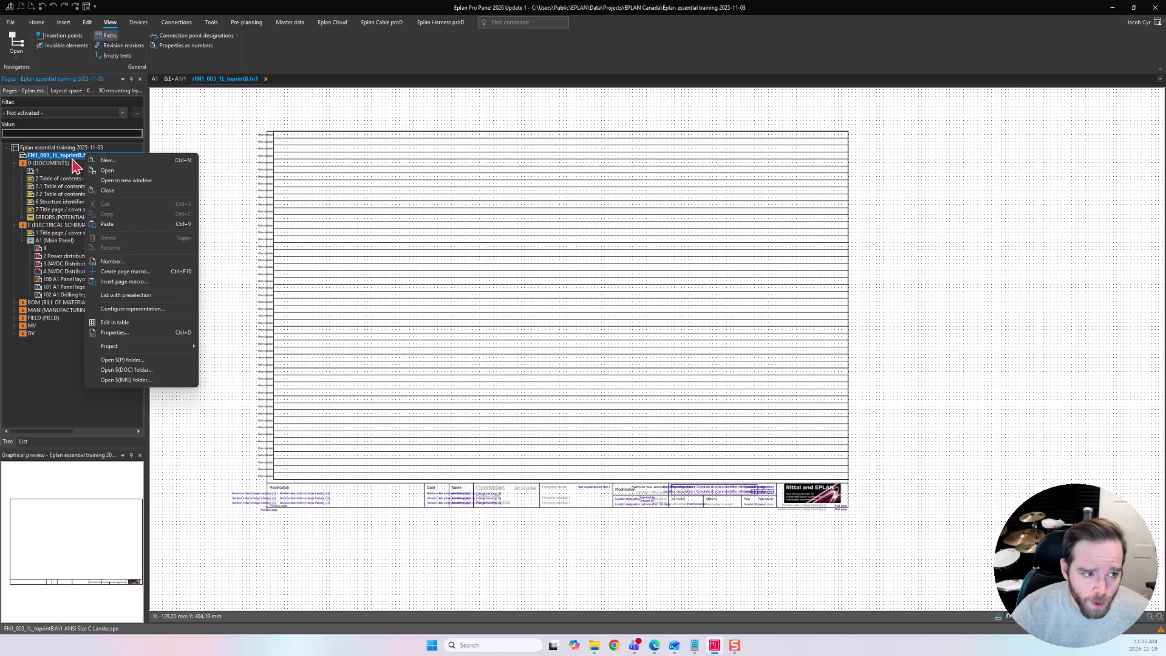
{"action": "left_click", "coordinate": [136, 332]}
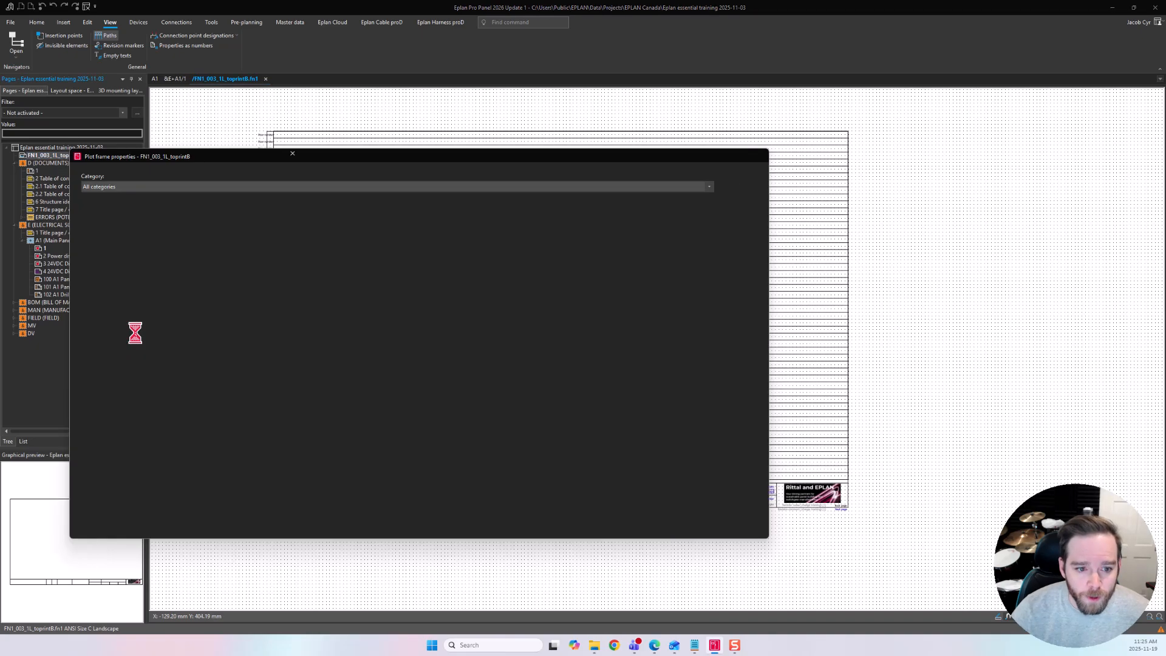
{"action": "left_click_drag", "start_coordinate": [411, 161], "coordinate": [552, 140]}
{"action": "left_click", "coordinate": [247, 203]}
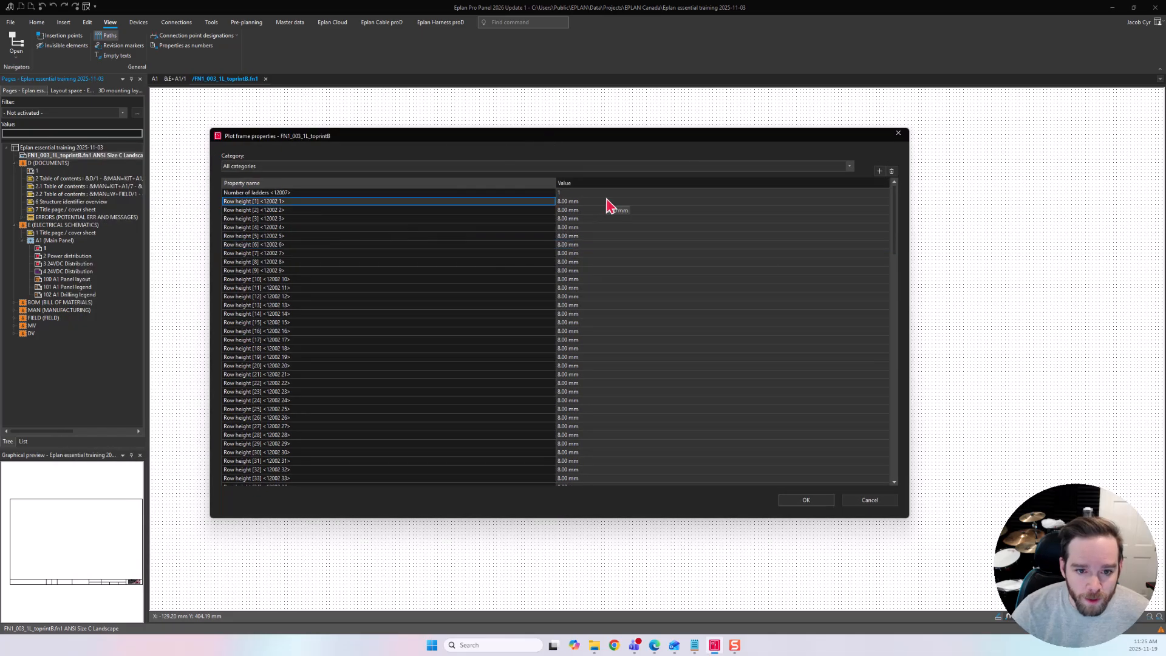
{"action": "left_click_drag", "start_coordinate": [476, 137], "coordinate": [601, 135]}
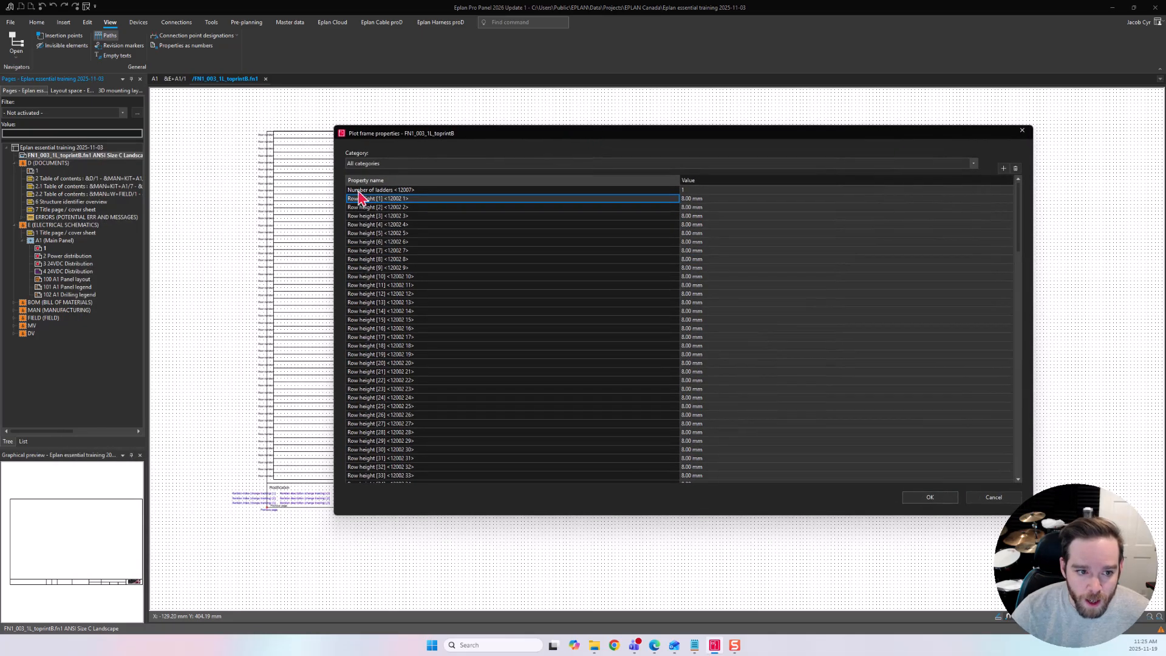
Examine the plot frame properties, including grid offsets, number of columns and rows, frame dimensions and reporting direction.
{"action": "scroll", "coordinate": [686, 256], "scroll_direction": "down", "scroll_amount": 14}
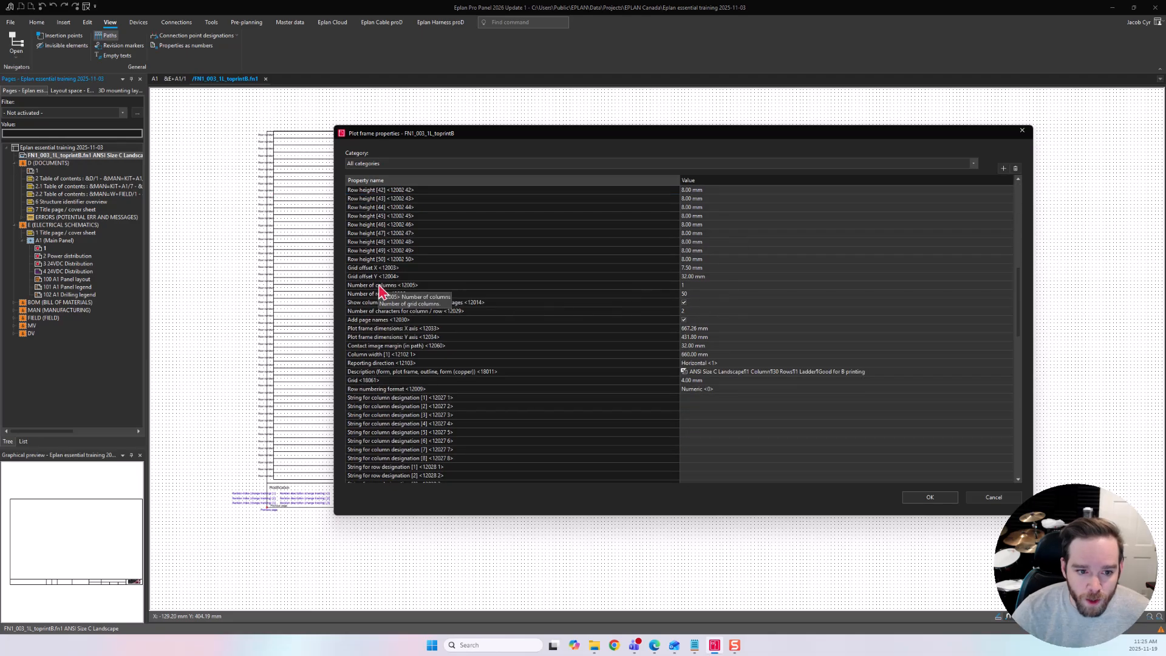
{"action": "left_click_drag", "start_coordinate": [383, 267], "coordinate": [383, 277]}
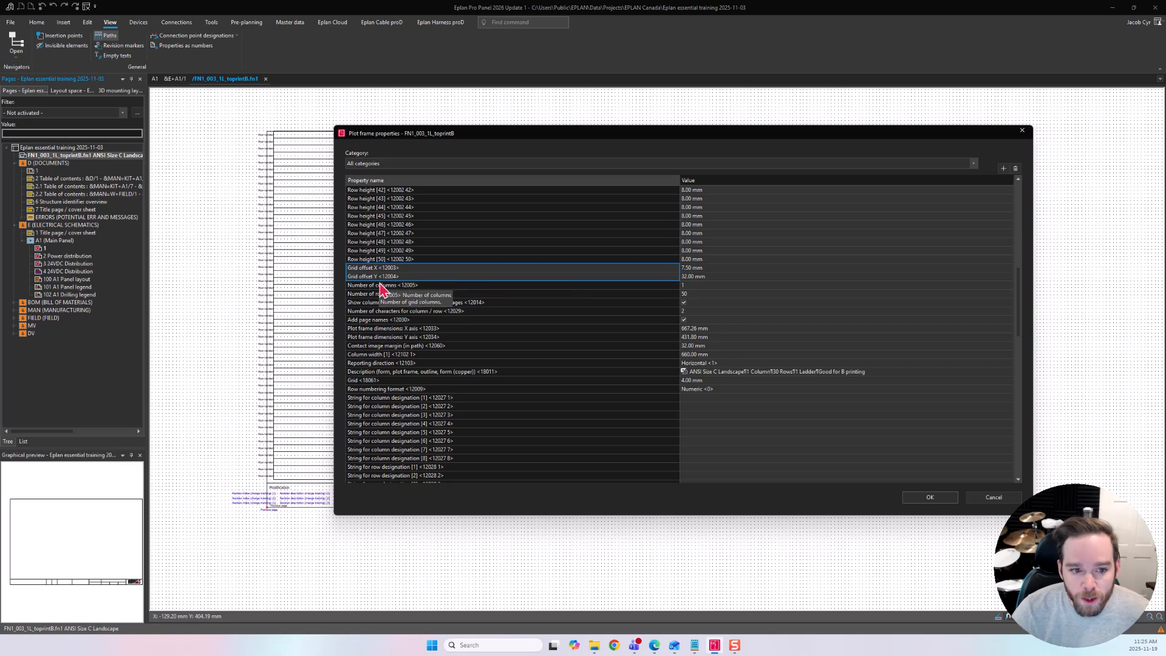
{"action": "left_click", "coordinate": [389, 286]}
{"action": "left_click", "coordinate": [398, 294]}
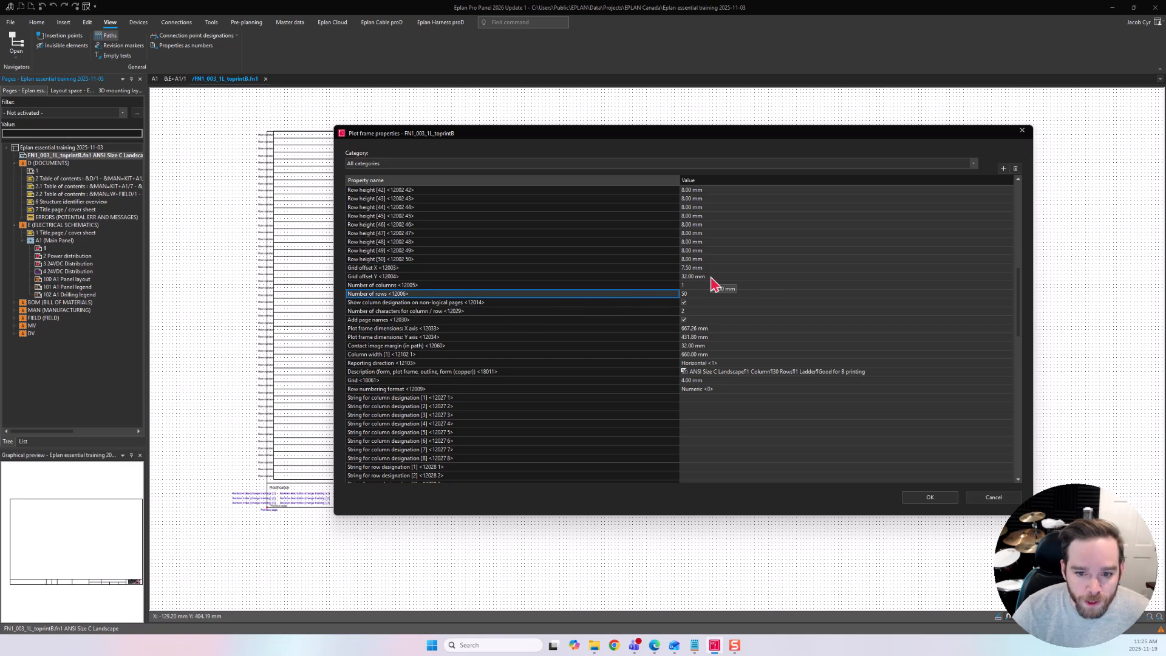
{"action": "left_click_drag", "start_coordinate": [399, 329], "coordinate": [402, 338]}
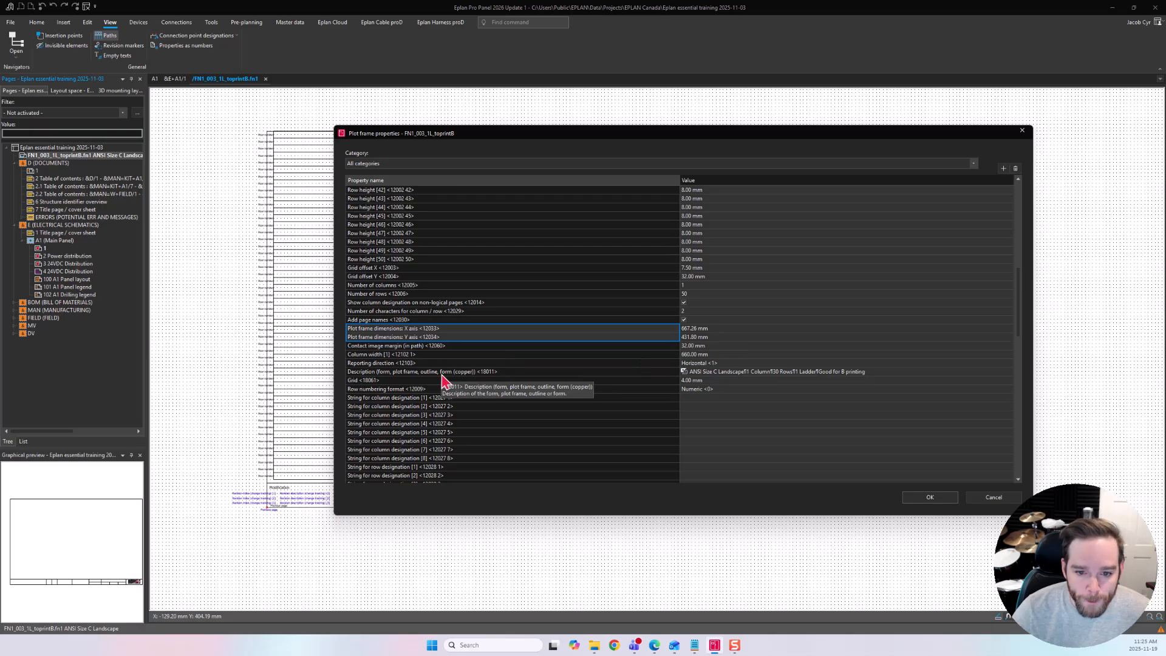
{"action": "scroll", "coordinate": [547, 383], "scroll_direction": "down", "scroll_amount": 2}
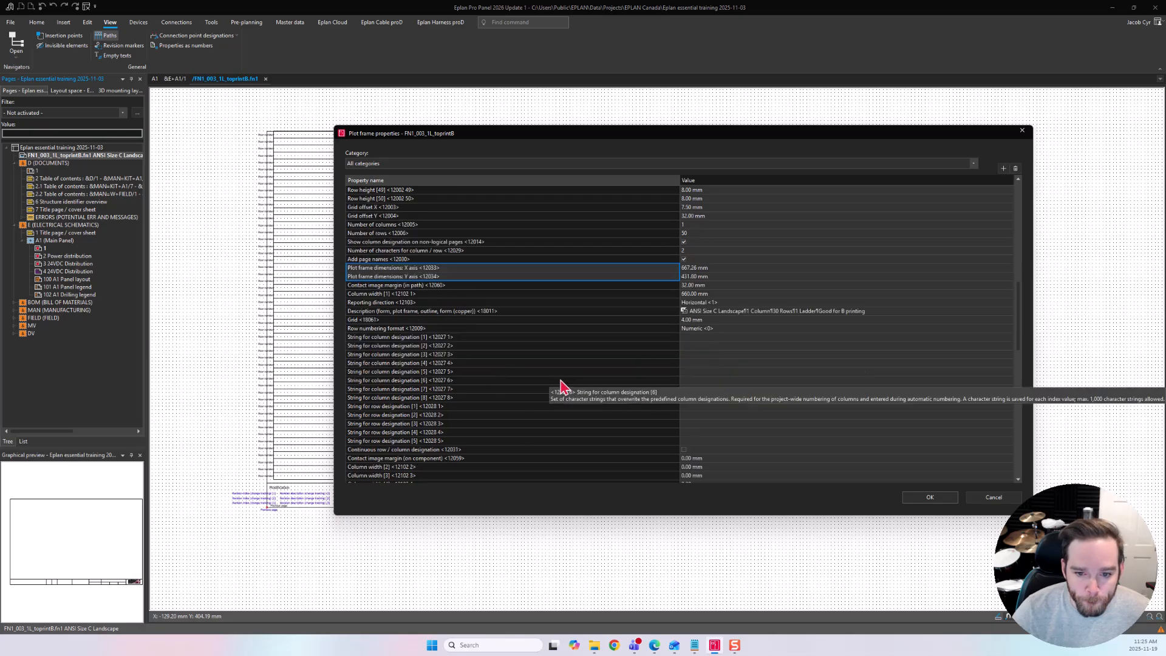
{"action": "left_click", "coordinate": [389, 302]}
{"action": "left_click", "coordinate": [705, 303]}
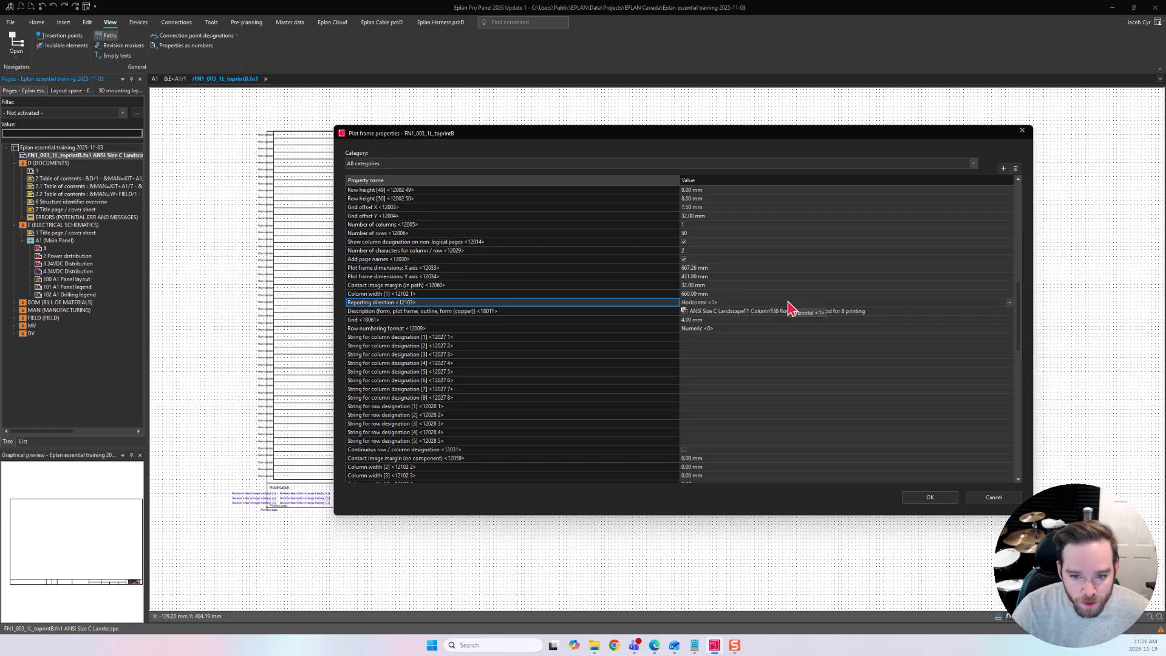
{"action": "scroll", "coordinate": [579, 302], "scroll_direction": "down", "scroll_amount": 9}
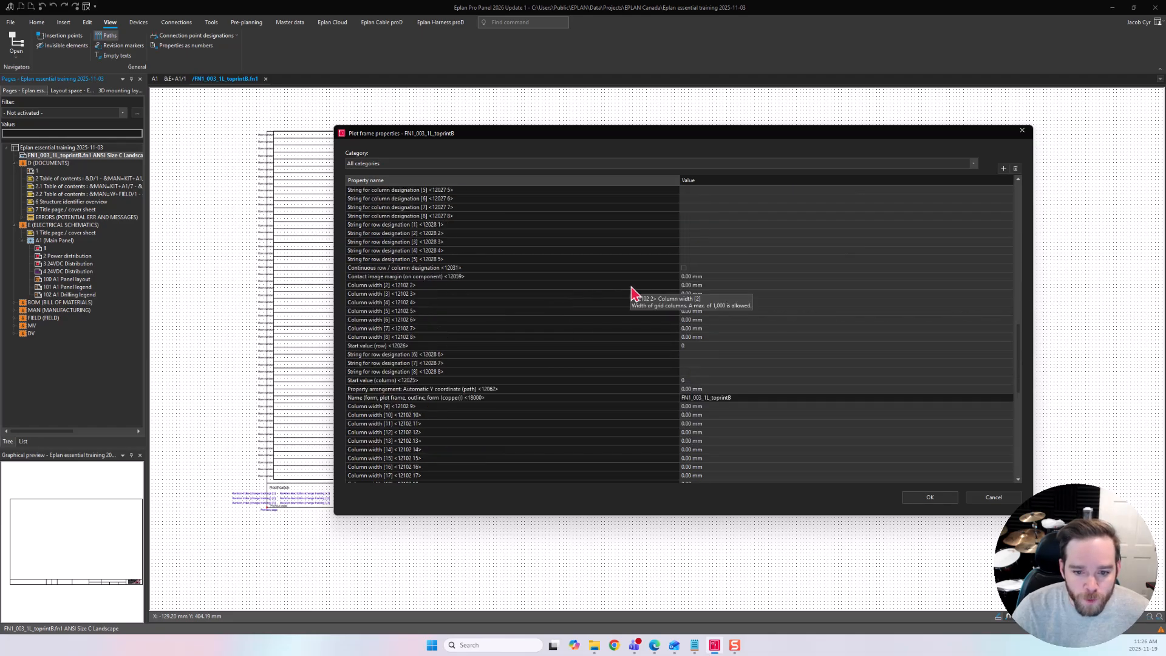
{"action": "scroll", "coordinate": [686, 248], "scroll_direction": "down", "scroll_amount": 5}
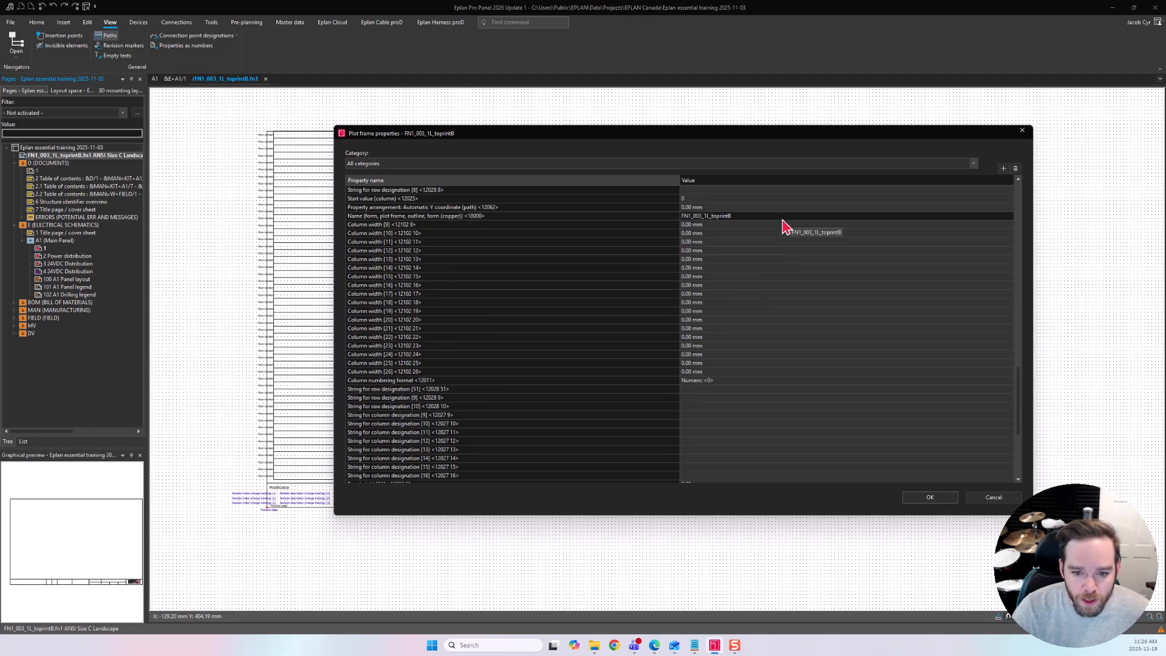
{"action": "scroll", "coordinate": [606, 250], "scroll_direction": "down", "scroll_amount": 3}
{"action": "scroll", "coordinate": [589, 408], "scroll_direction": "up", "scroll_amount": 20}
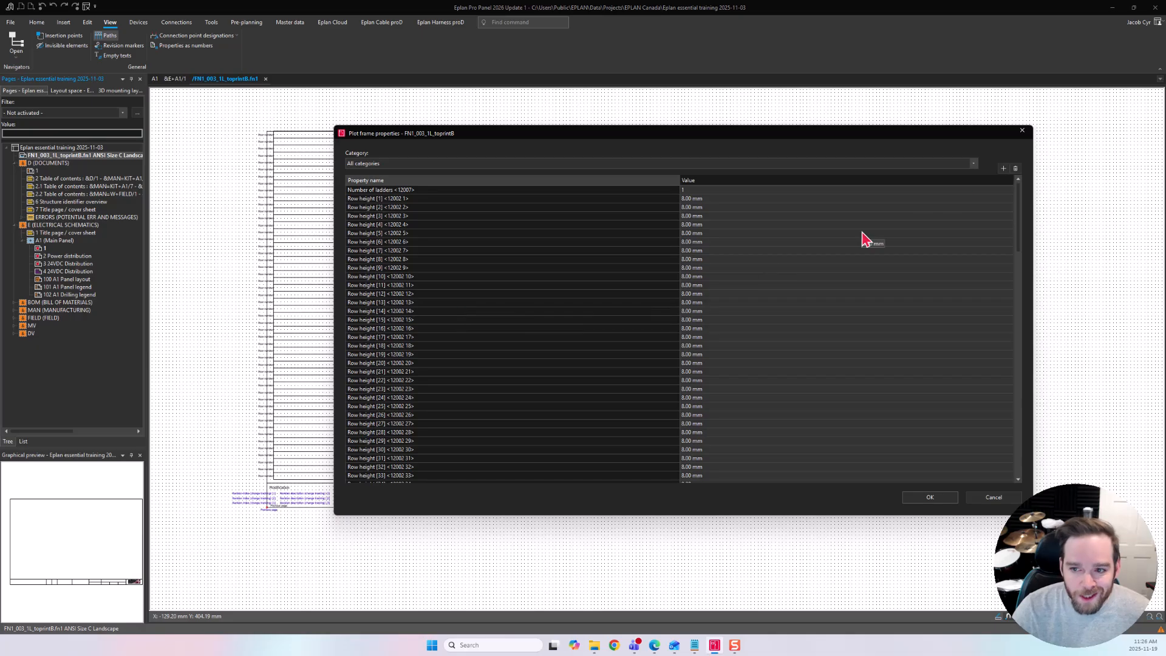
Browse the list of properties that can be added to the plot frame, then cancel both dialogs.
{"action": "left_click", "coordinate": [1003, 170]}
{"action": "scroll", "coordinate": [554, 298], "scroll_direction": "down", "scroll_amount": 10}
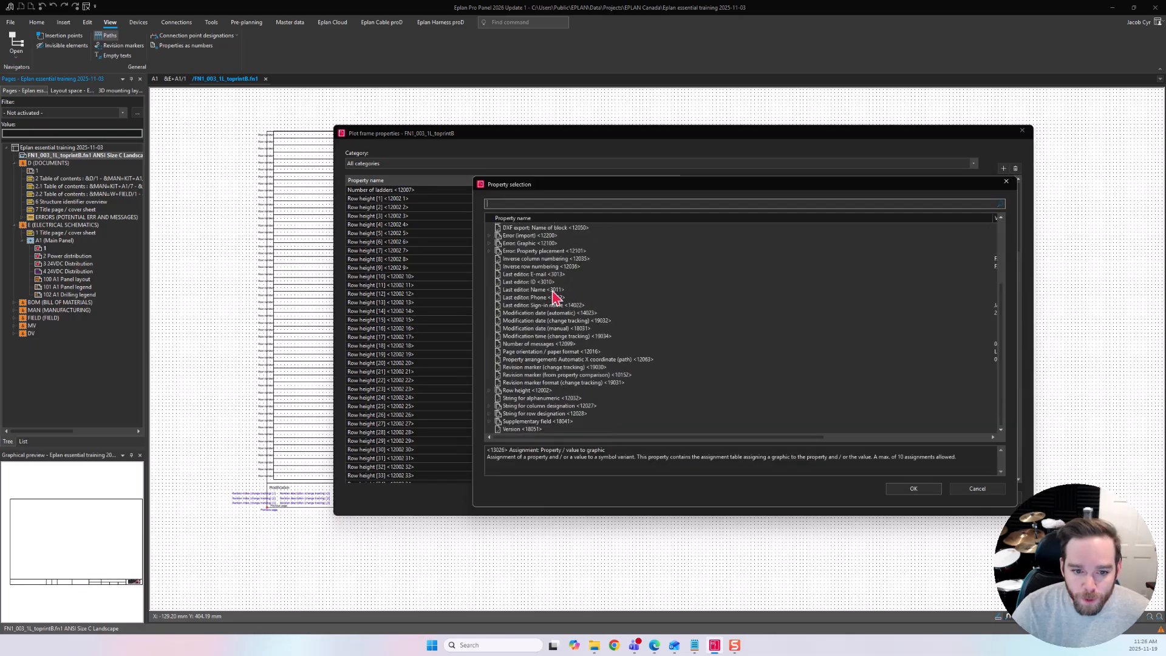
{"action": "scroll", "coordinate": [554, 298], "scroll_direction": "up", "scroll_amount": 4}
{"action": "left_click", "coordinate": [978, 488]}
{"action": "left_click", "coordinate": [985, 499]}
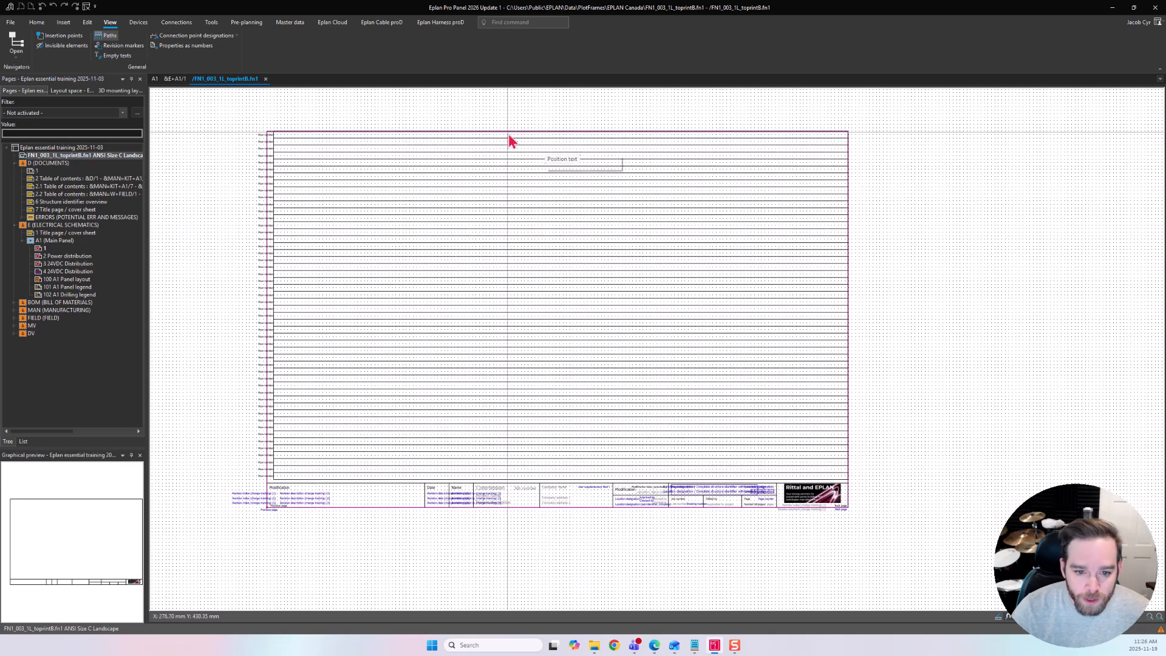
Switch to schematic page &E+A1/1 and toggle the paths display there.
{"action": "left_click", "coordinate": [266, 79]}
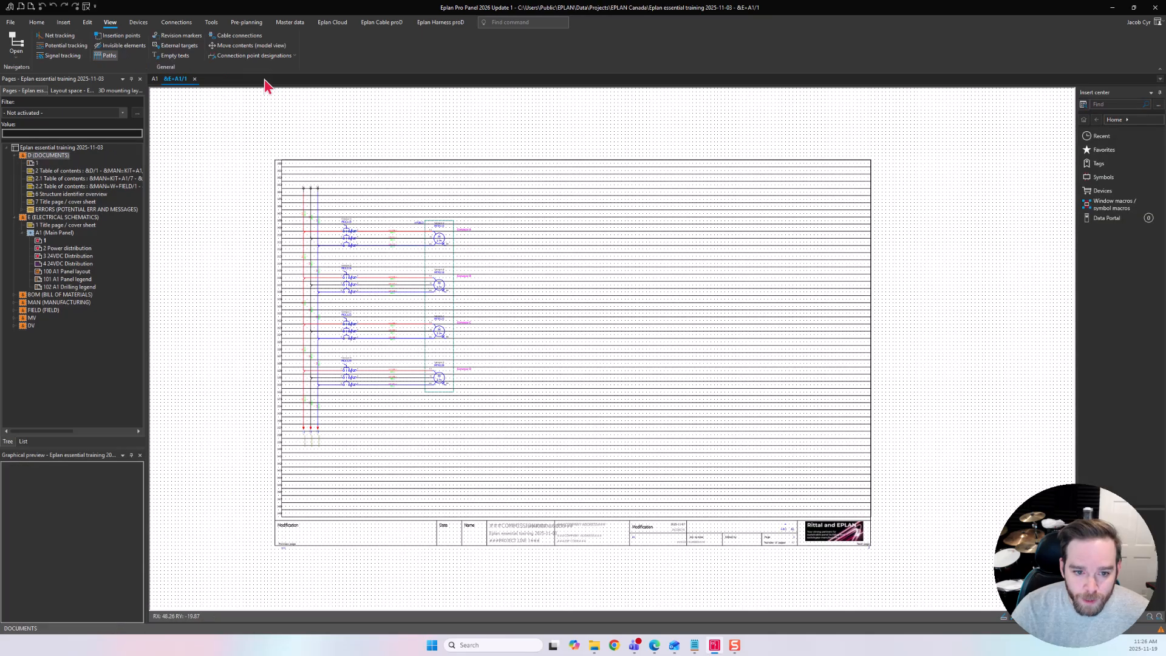
{"action": "left_click", "coordinate": [107, 56]}
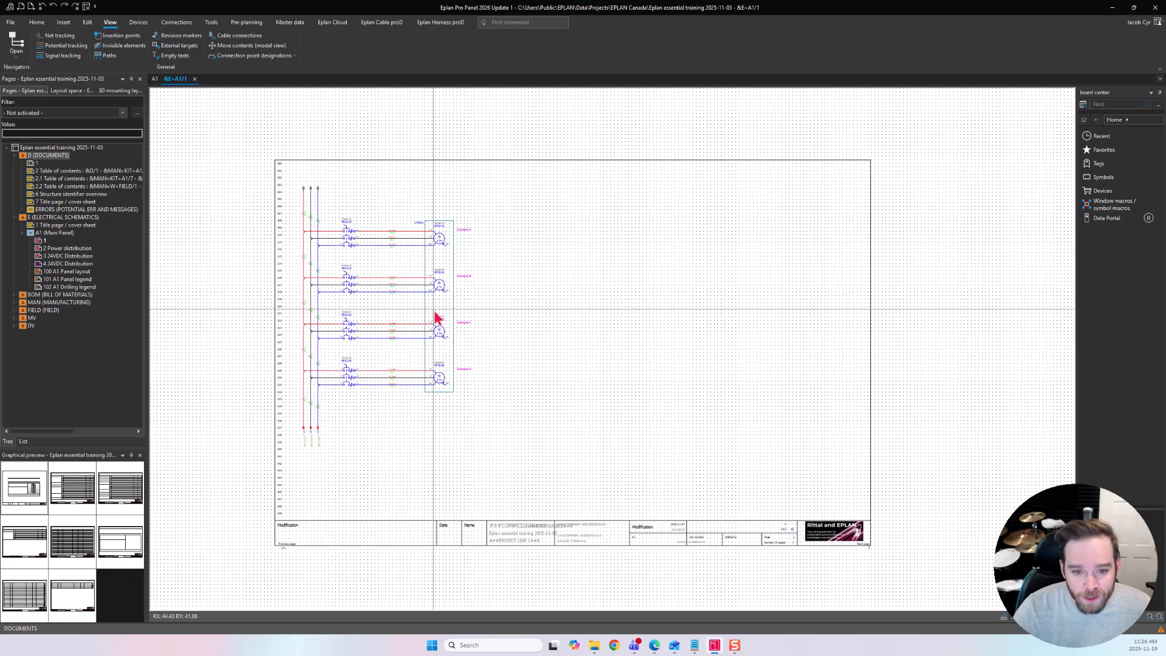
{"action": "mouse_move", "coordinate": [404, 334]}
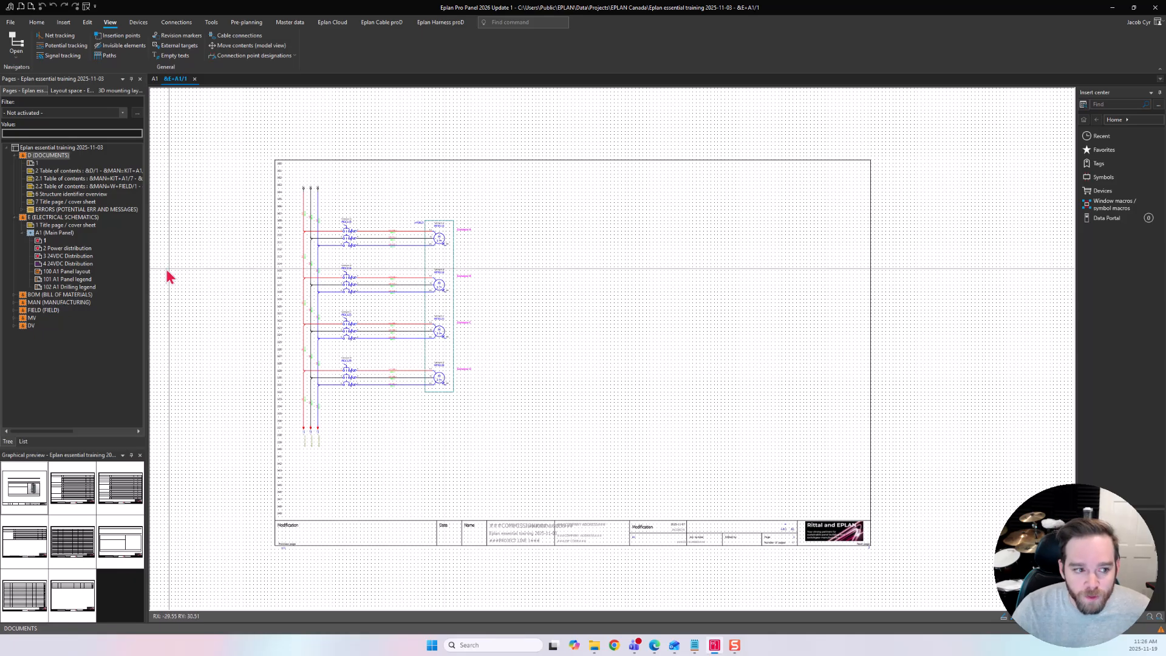
Open page 1's properties to check which plot frame it uses, then cancel.
{"action": "right_click", "coordinate": [44, 241]}
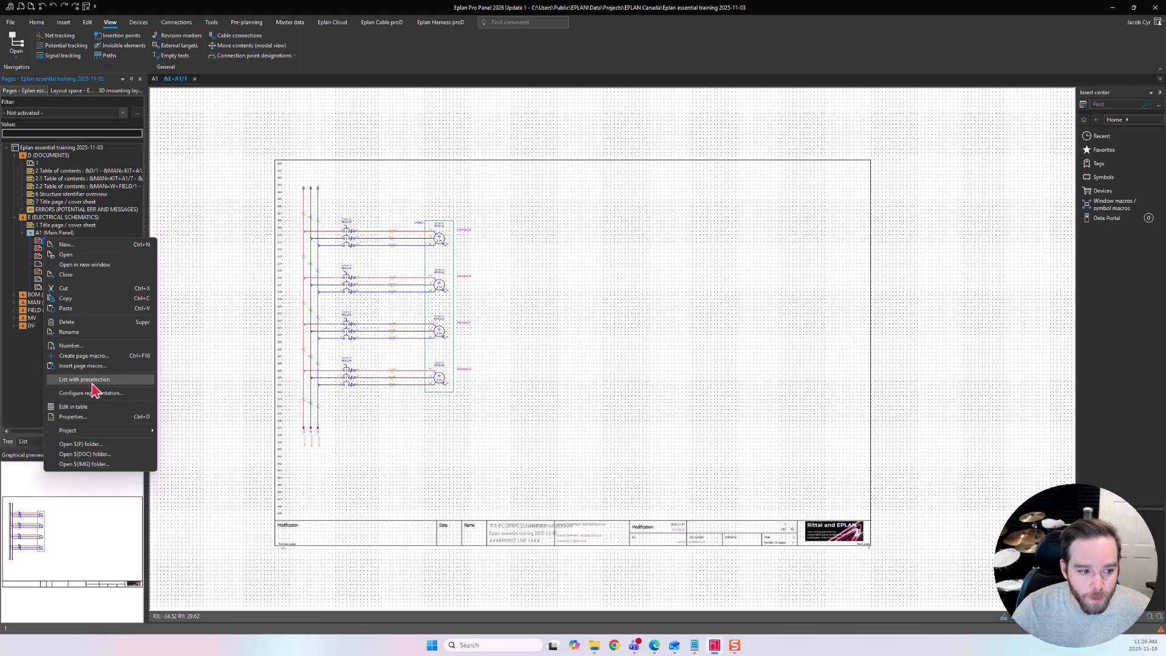
{"action": "left_click", "coordinate": [91, 417]}
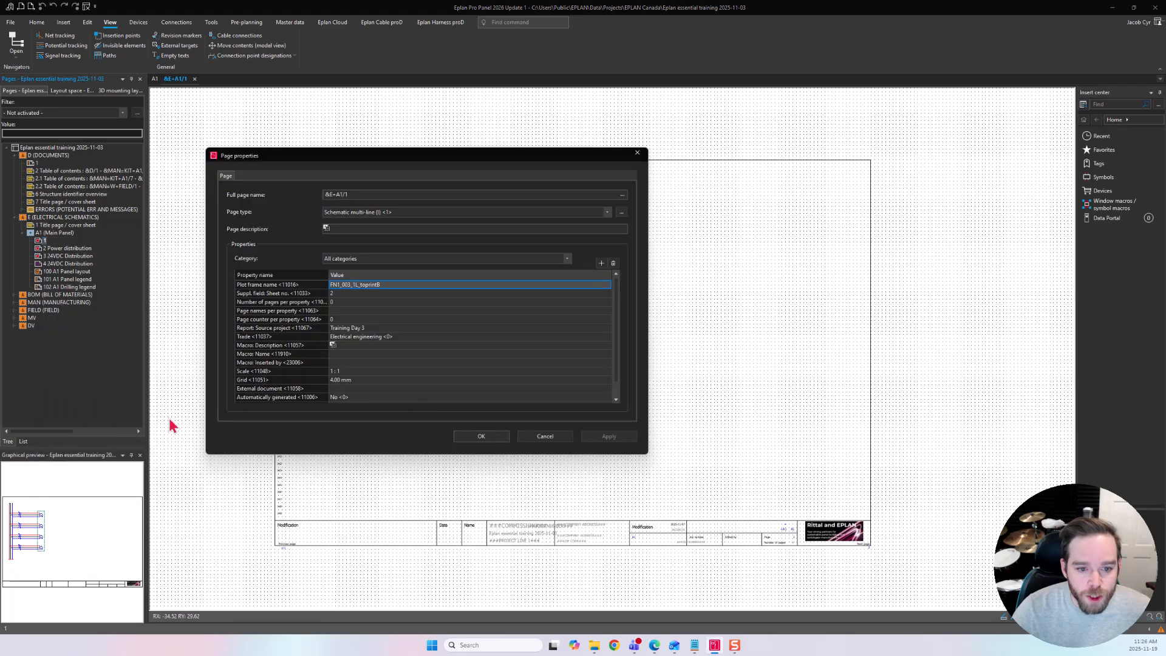
{"action": "left_click", "coordinate": [608, 285]}
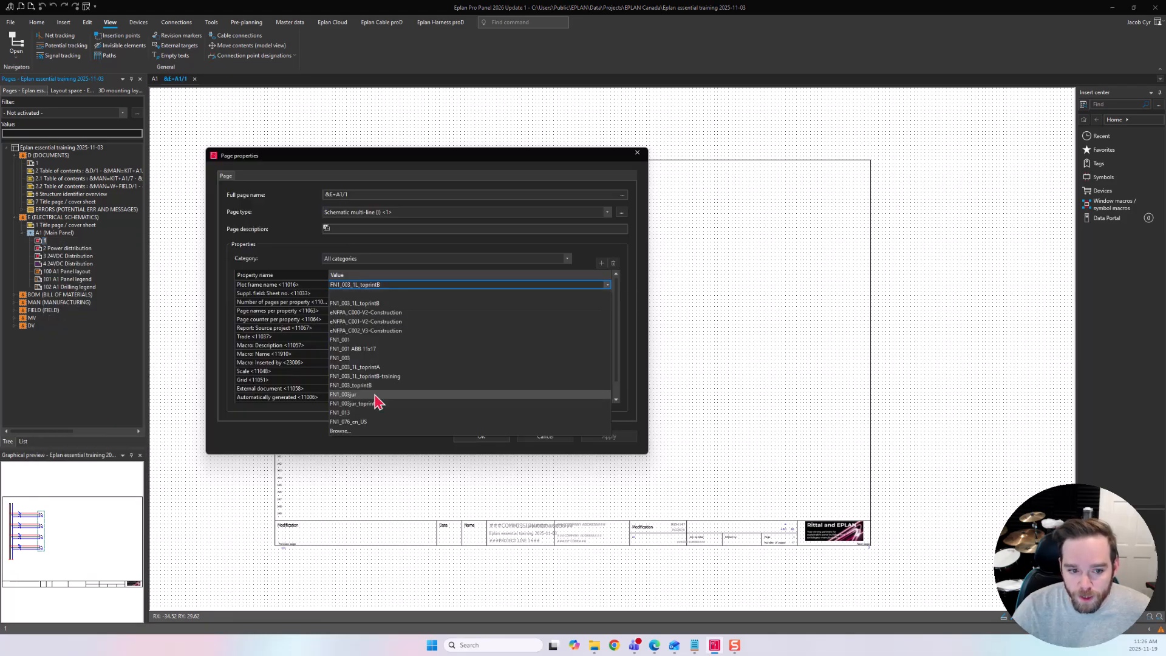
{"action": "left_click", "coordinate": [608, 285]}
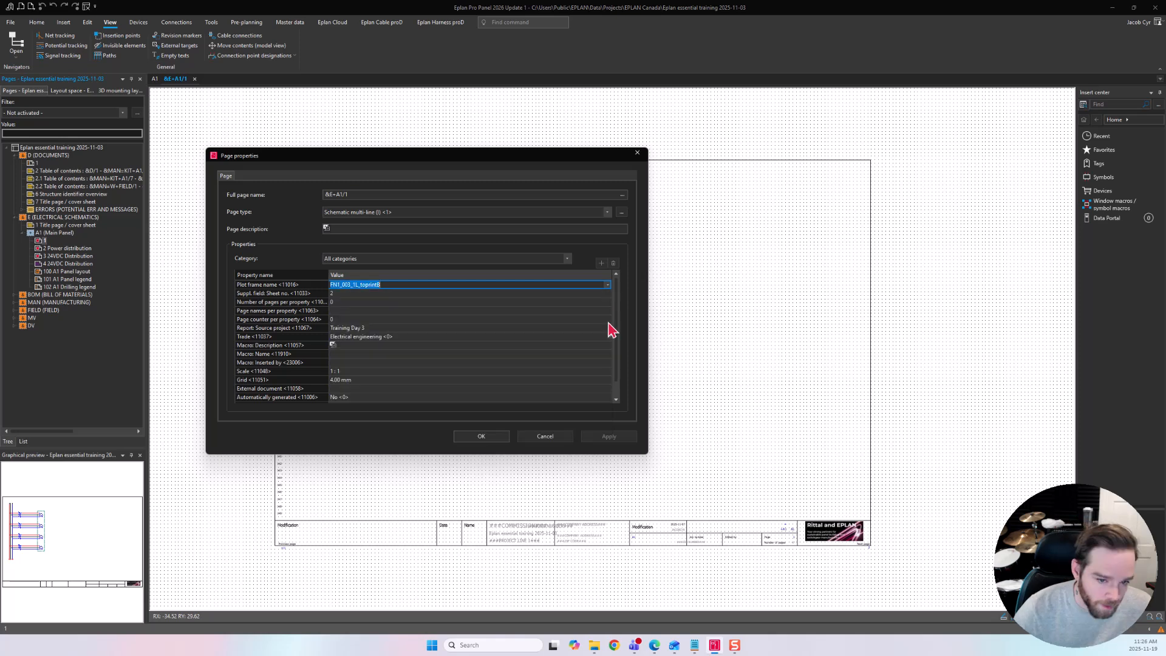
{"action": "left_click", "coordinate": [557, 428]}
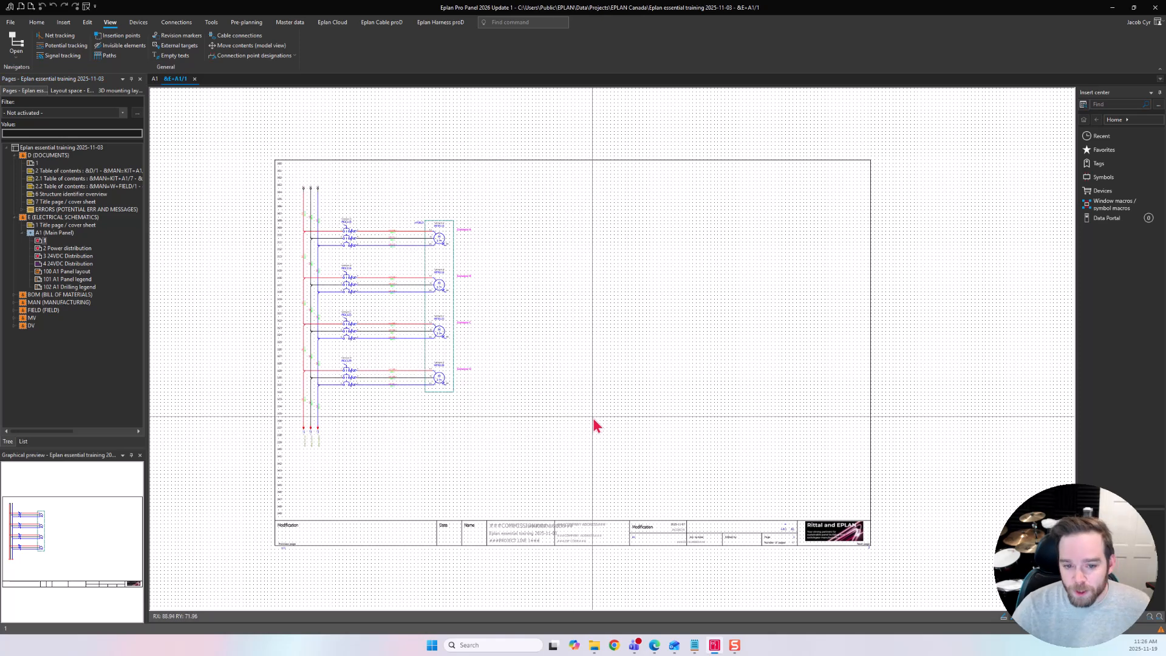